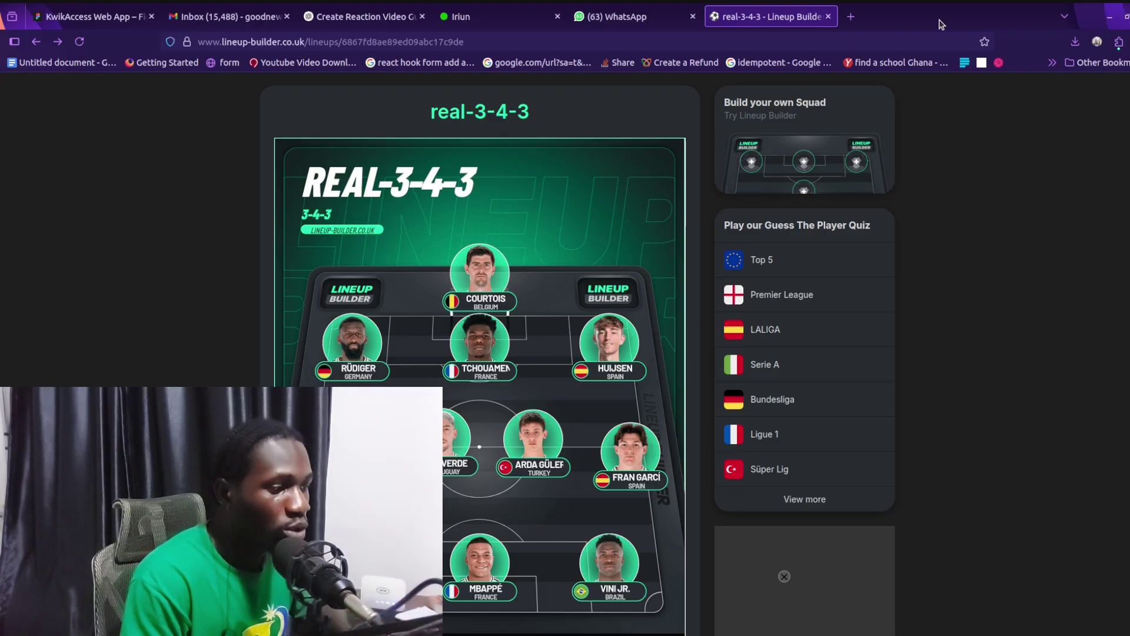
Search 'obs studio' in a new Firefox tab and open the official obsproject.com homepage
left_click(850, 17)
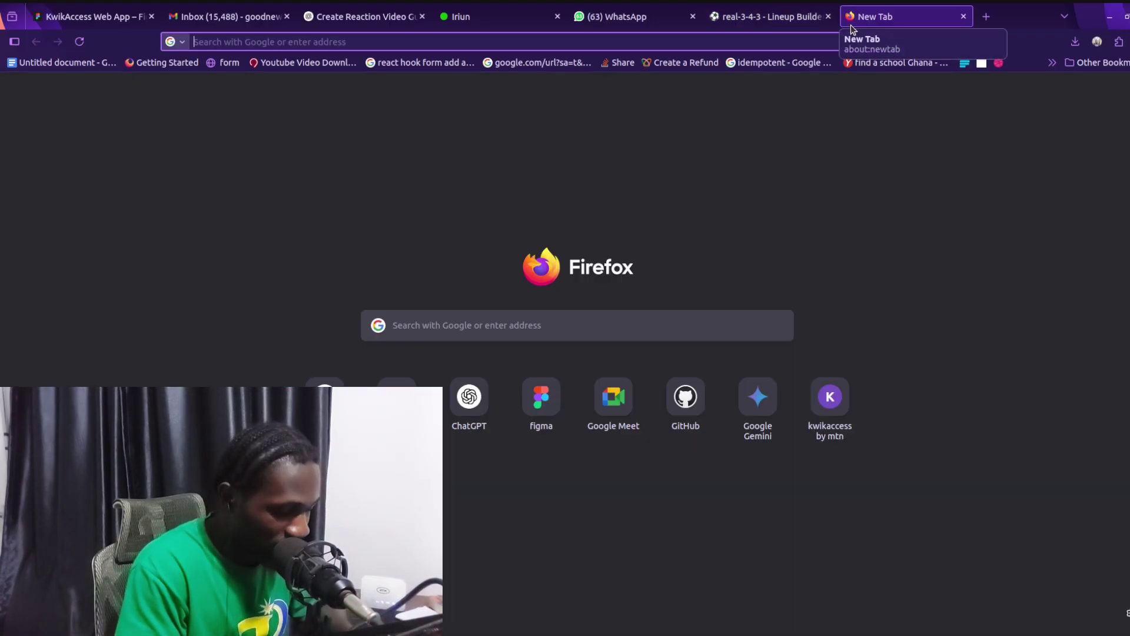
type("obs studio")
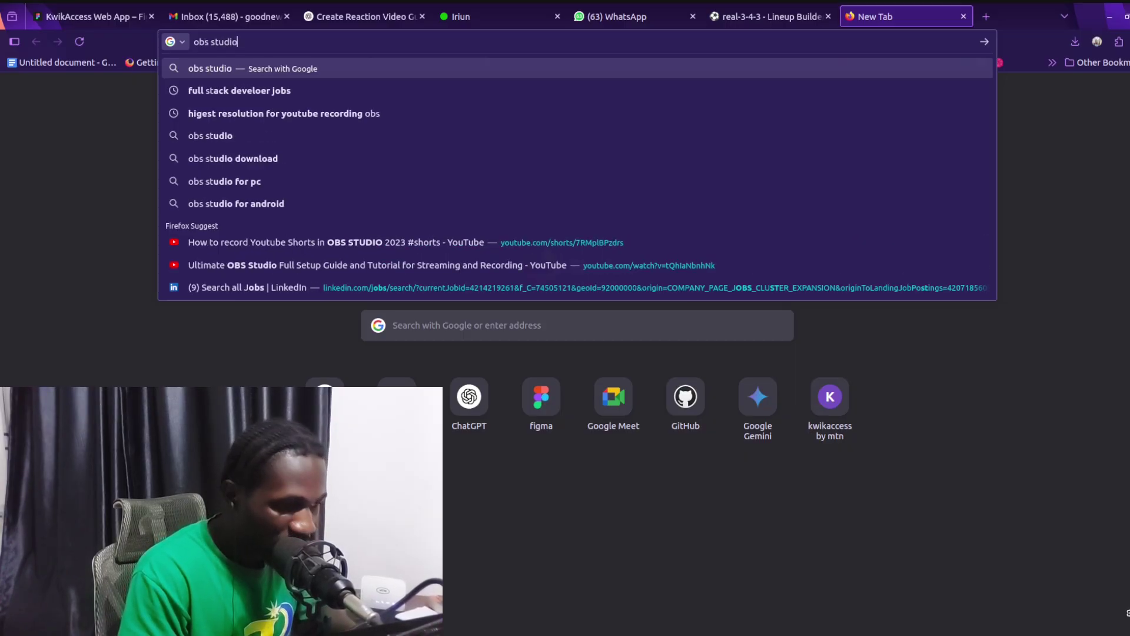
key("Return")
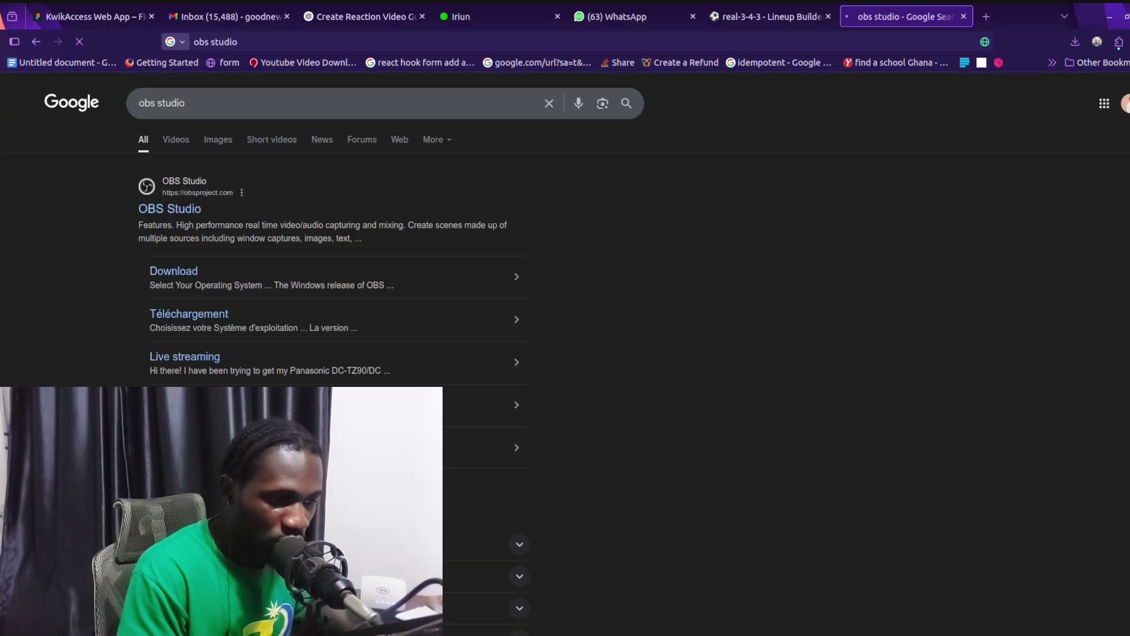
left_click(172, 209)
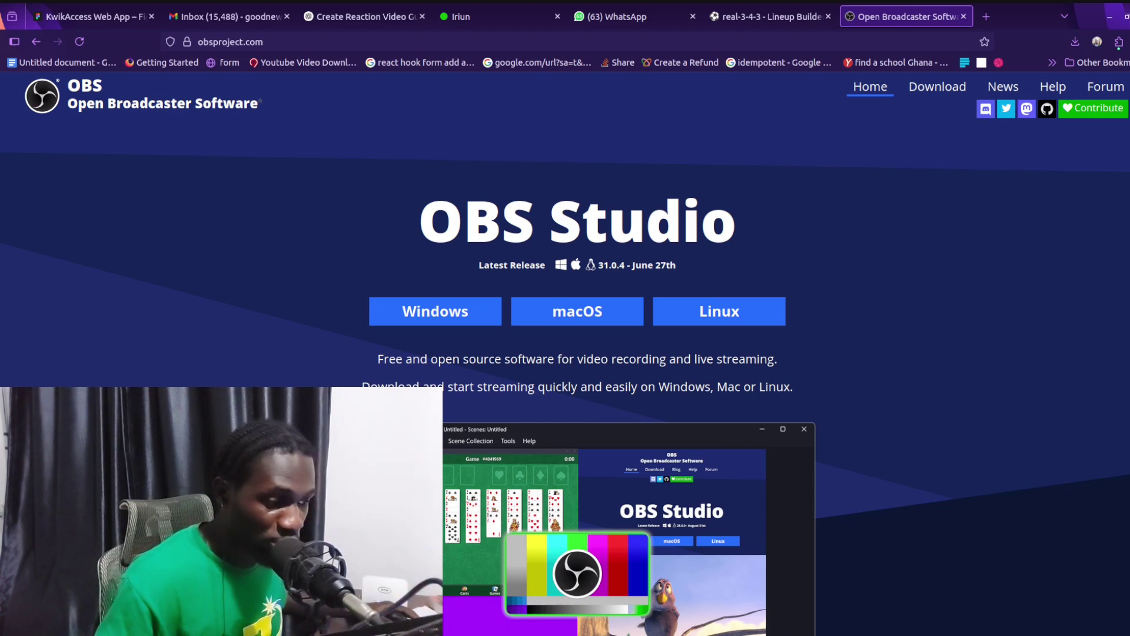
mouse_move(1029, 634)
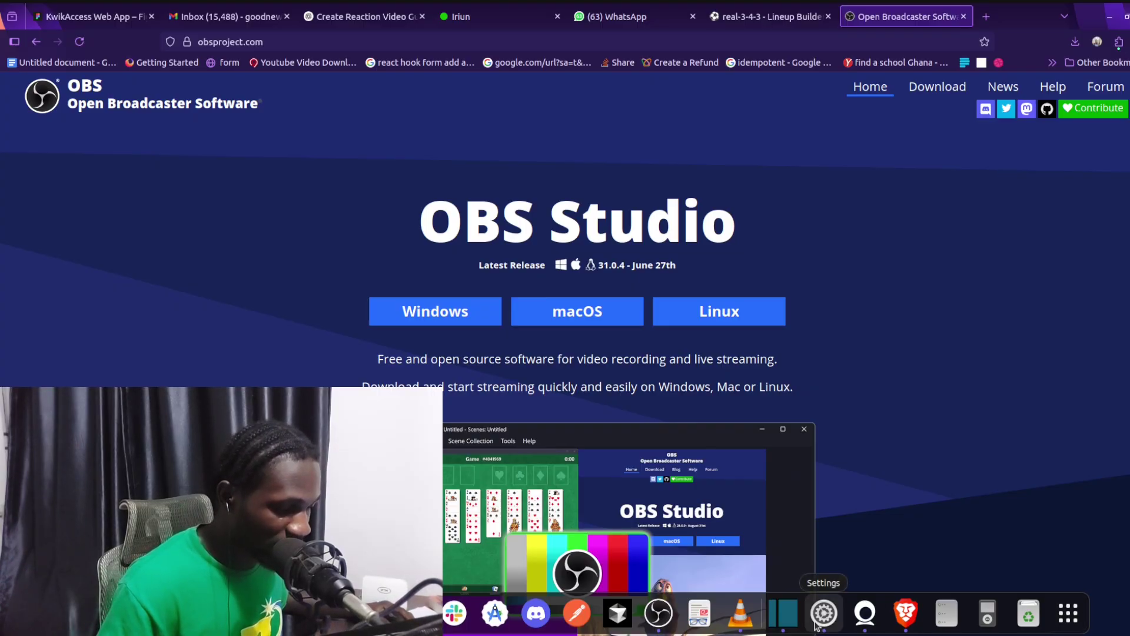
Shrink the Full_Camera webcam overlay, place it at the preview's top-right, then minimize OBS
left_click(652, 603)
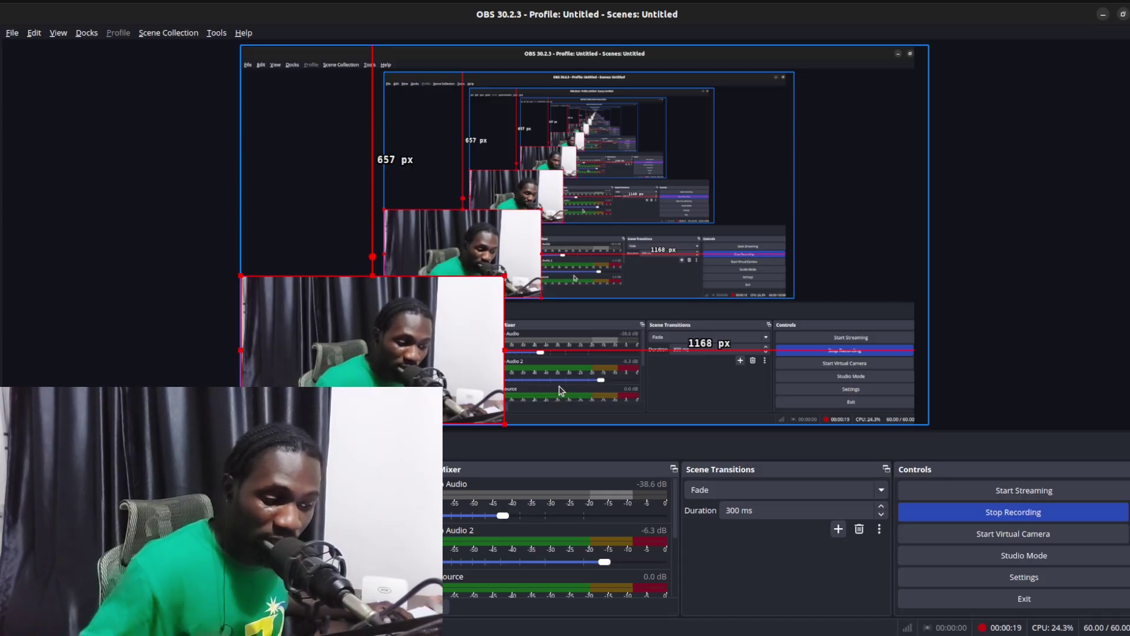
left_click_drag(482, 388, 830, 397)
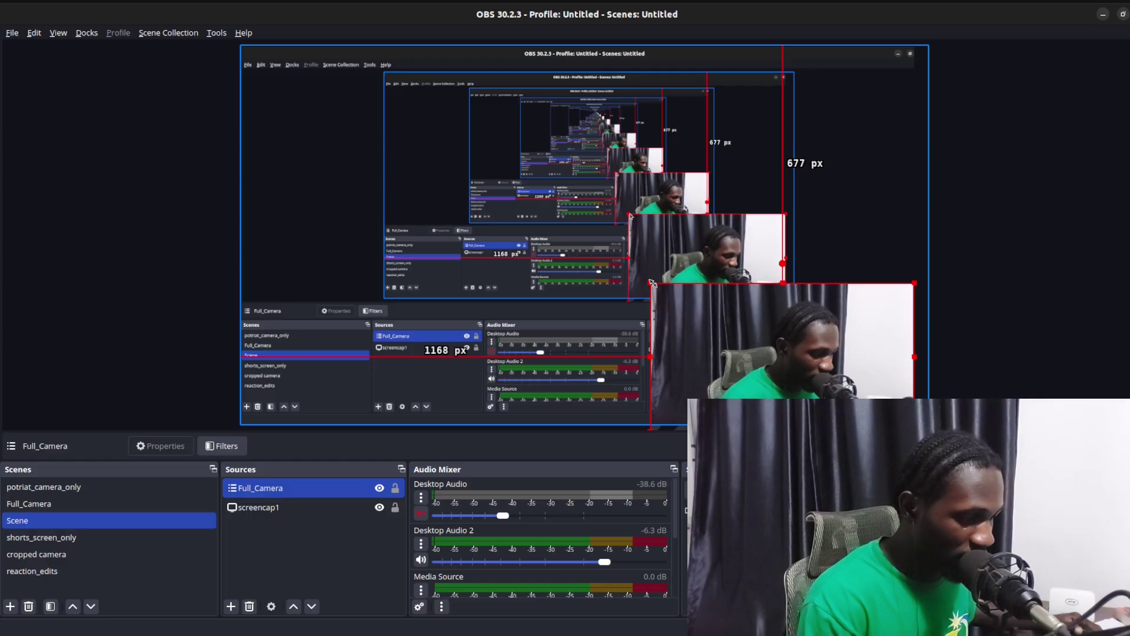
left_click(651, 282)
left_click(652, 293)
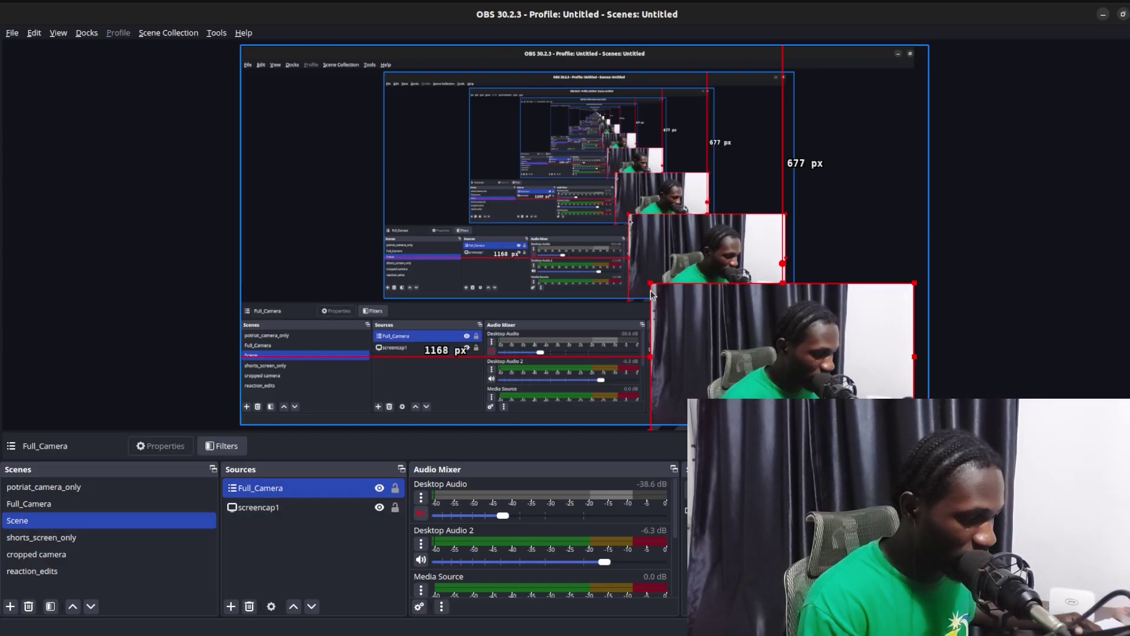
left_click_drag(650, 293, 818, 353)
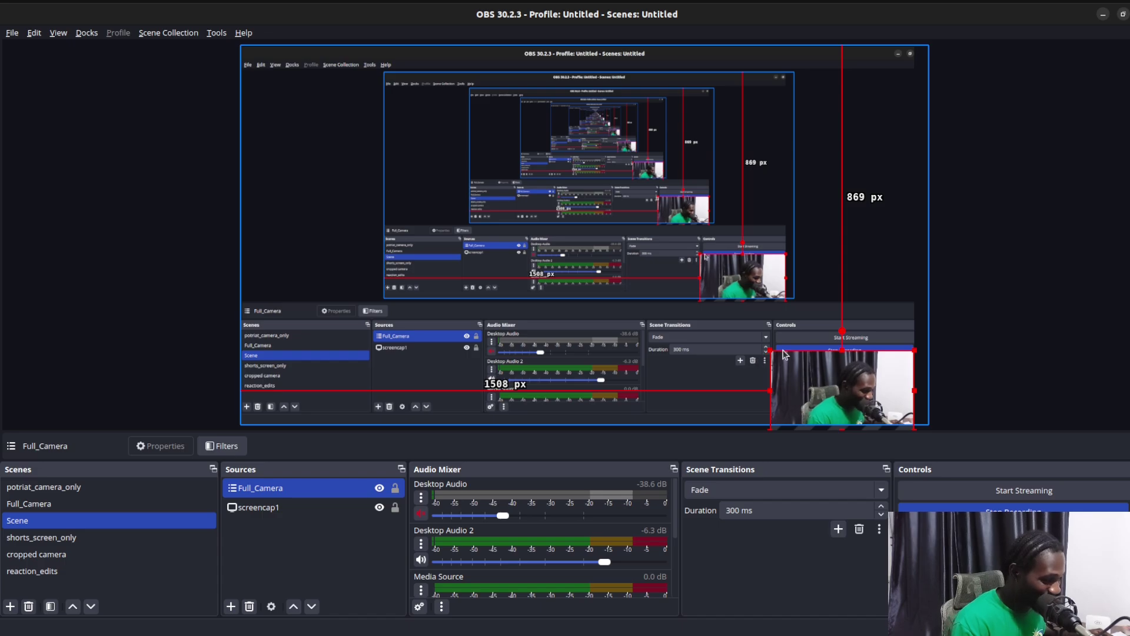
left_click_drag(828, 379, 828, 93)
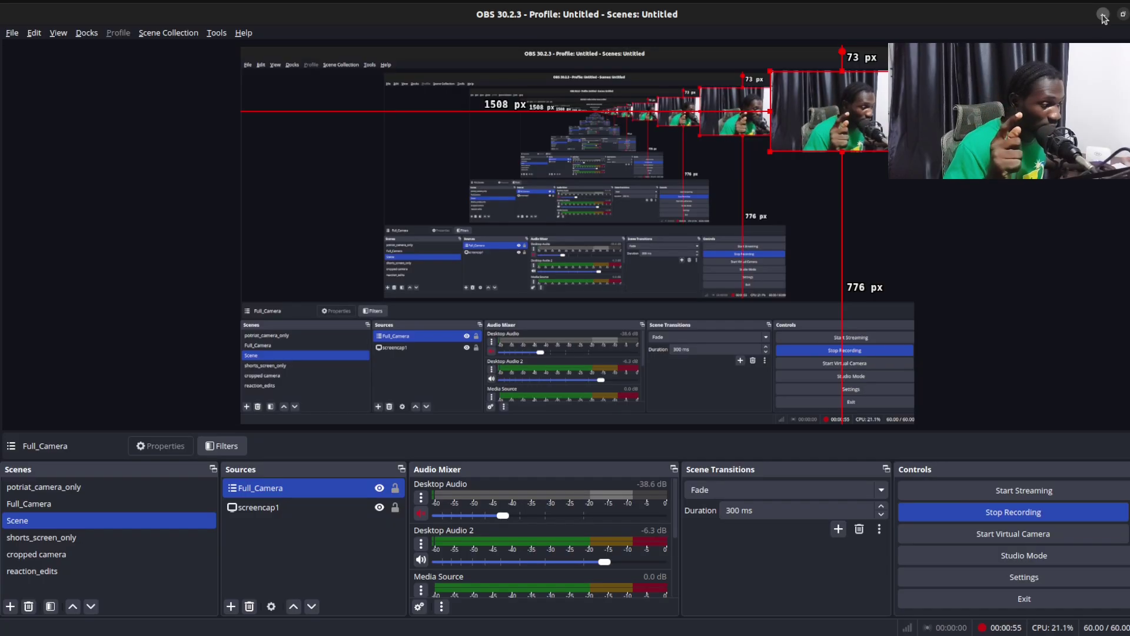
left_click(1103, 16)
Switch to the iriun.com Webcam download tab and close the WhatsApp tab
left_click(461, 16)
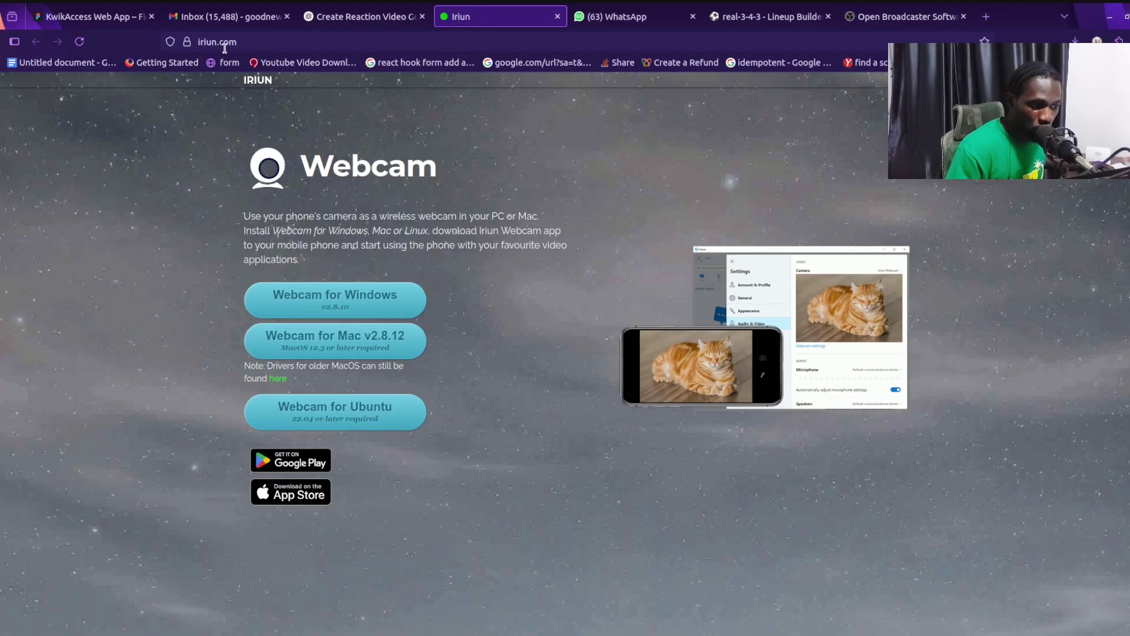
left_click_drag(217, 42, 199, 44)
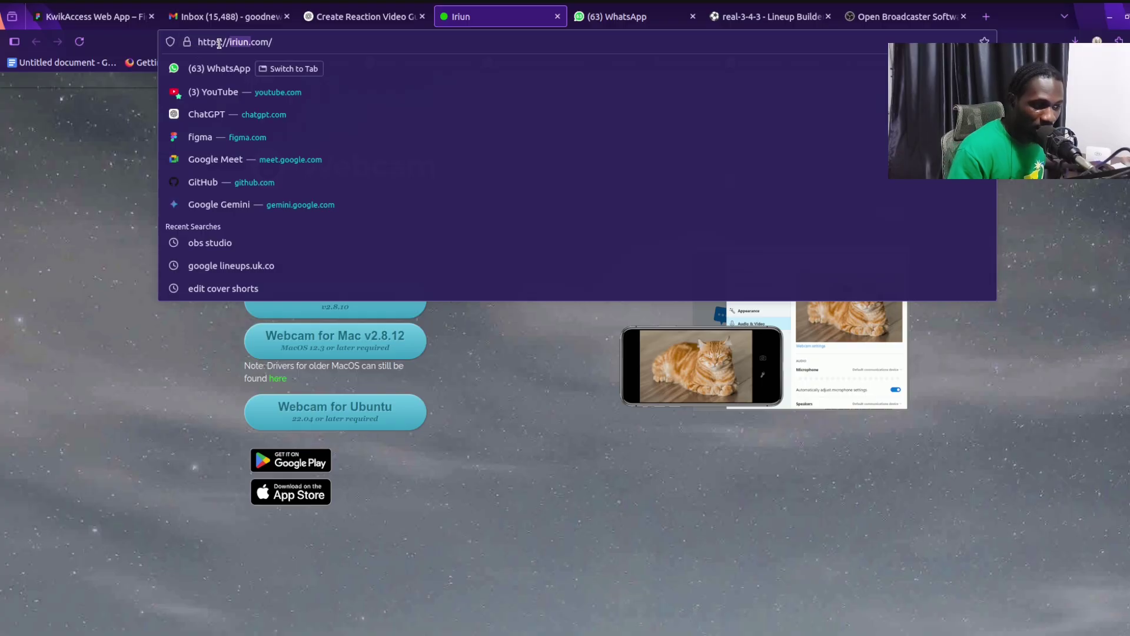
double_click(260, 42)
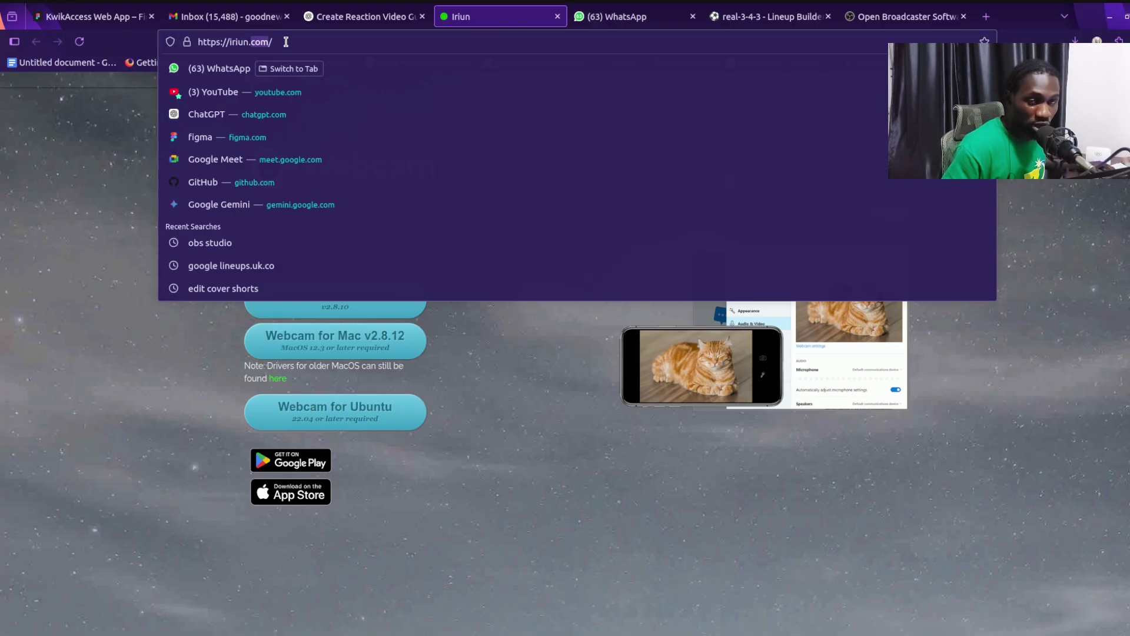
left_click(89, 213)
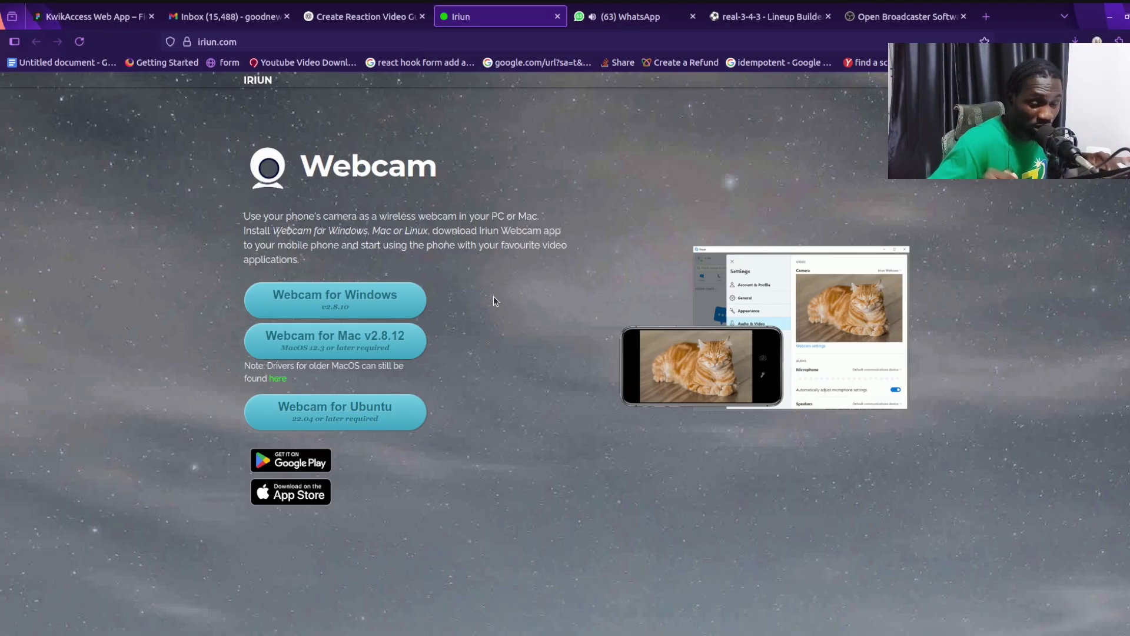
left_click(693, 16)
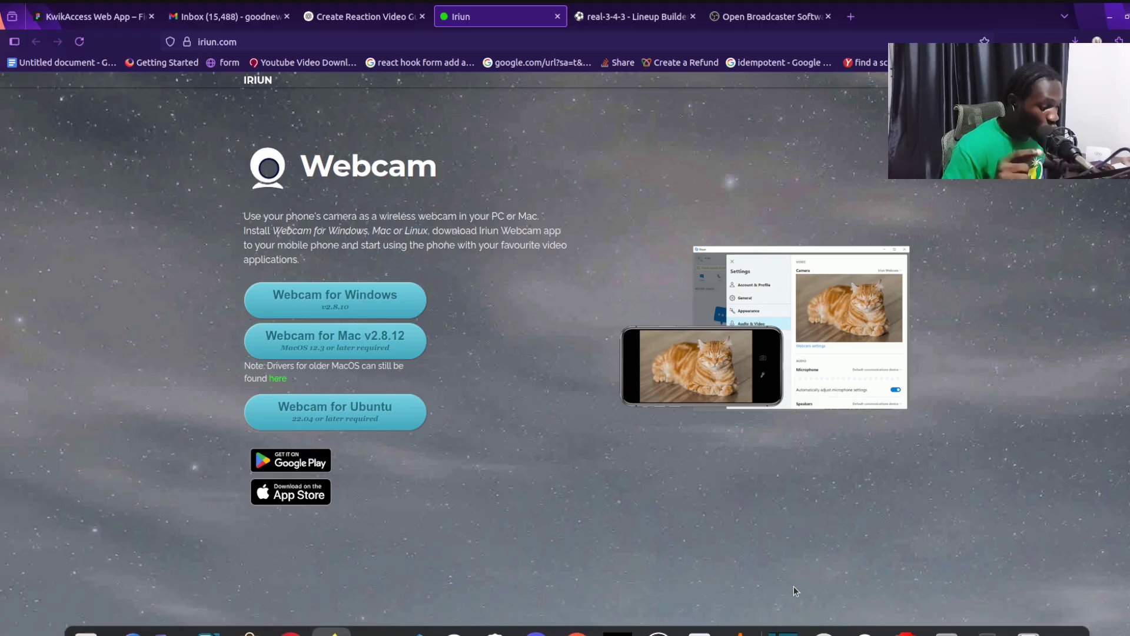
Launch Iriun Webcam to start the Samsung SM-A736B phone feed, then minimize its window
left_click(870, 628)
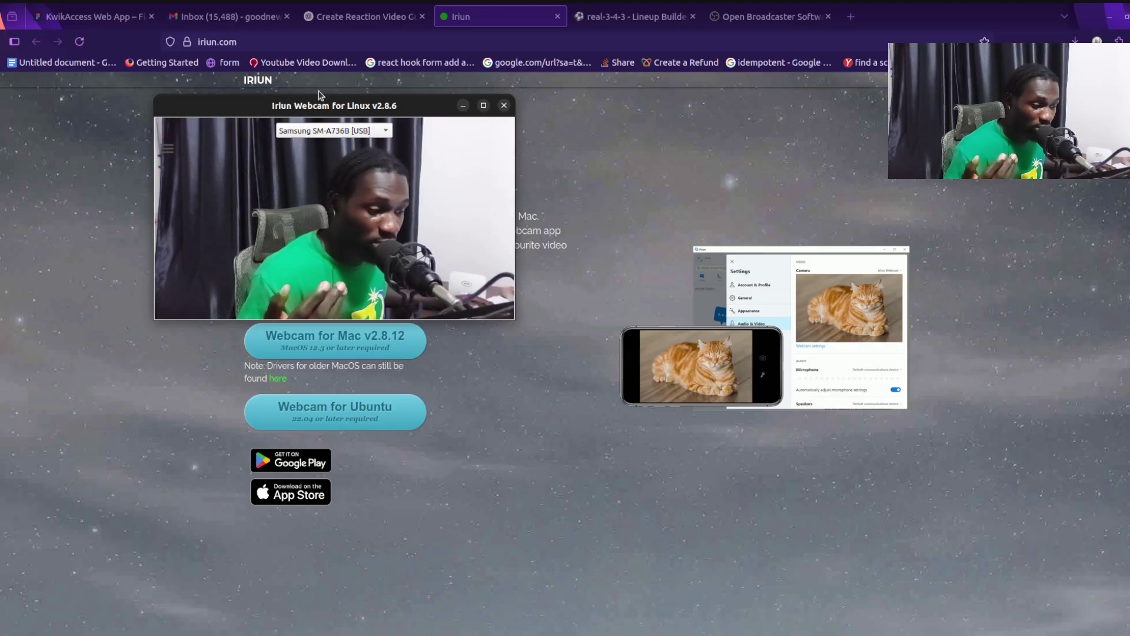
left_click(463, 107)
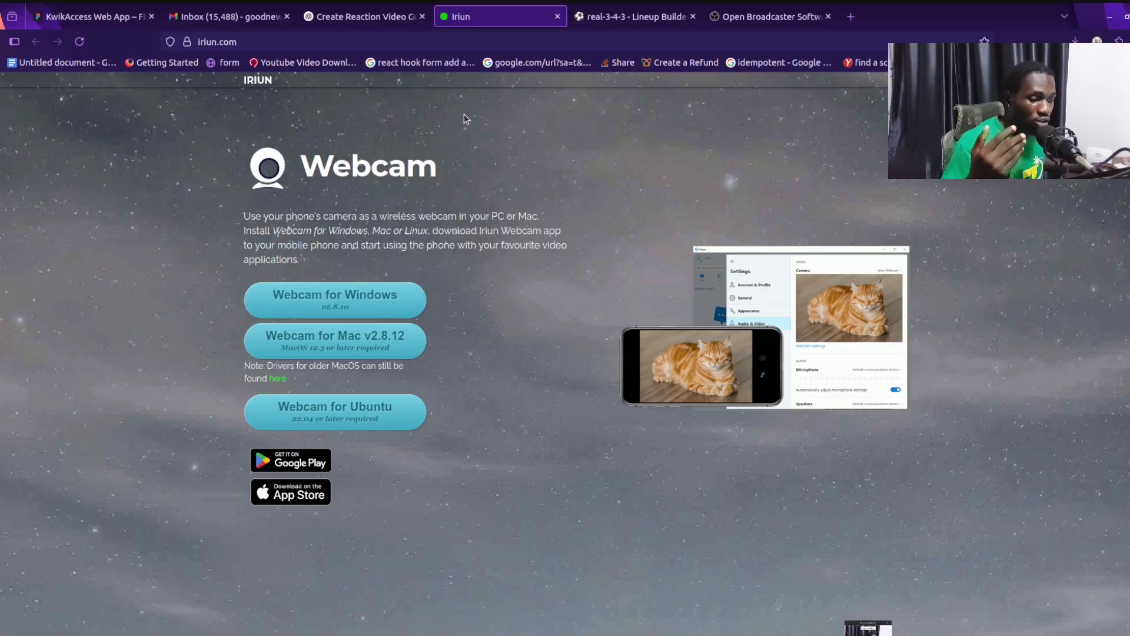
Launch a new OBS Studio window despite the already-running warning and maximize it
right_click(670, 631)
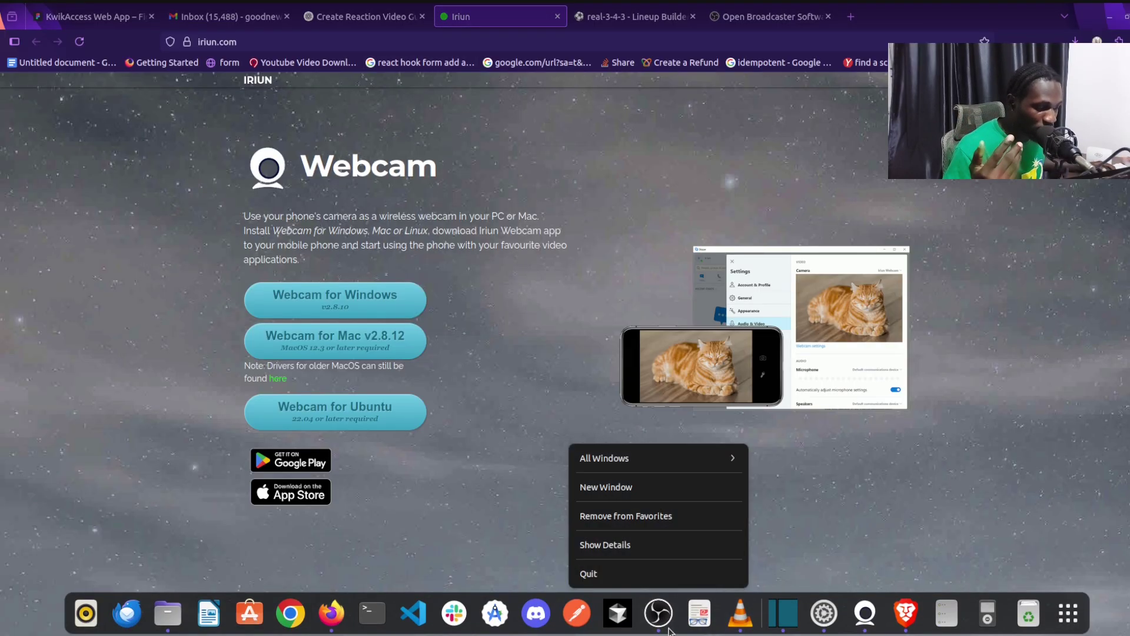
left_click(649, 484)
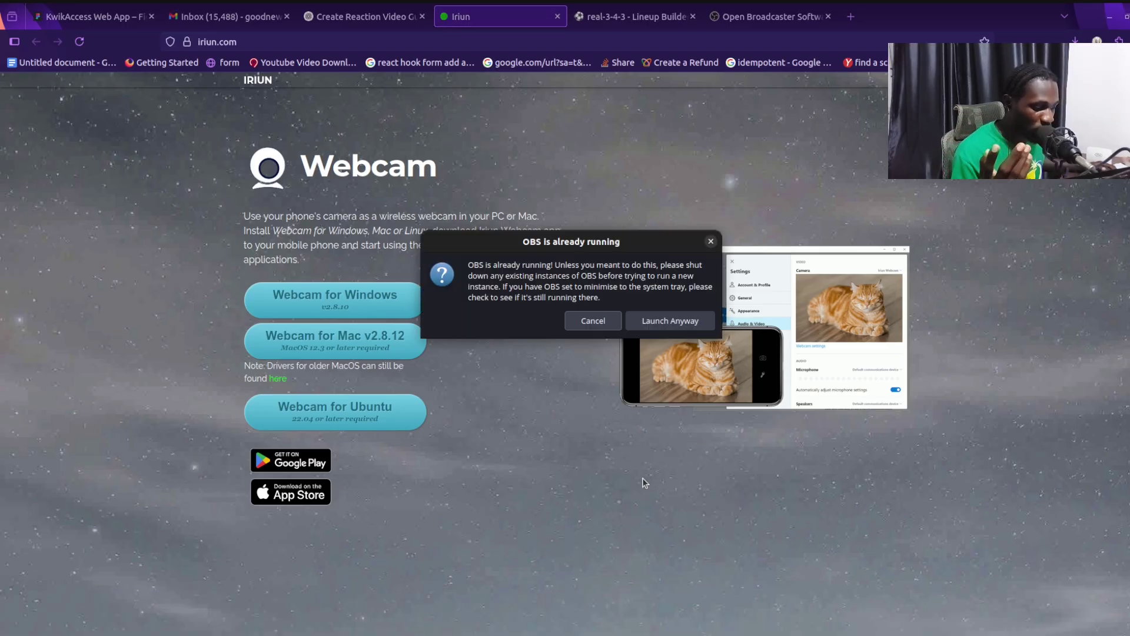
left_click(655, 327)
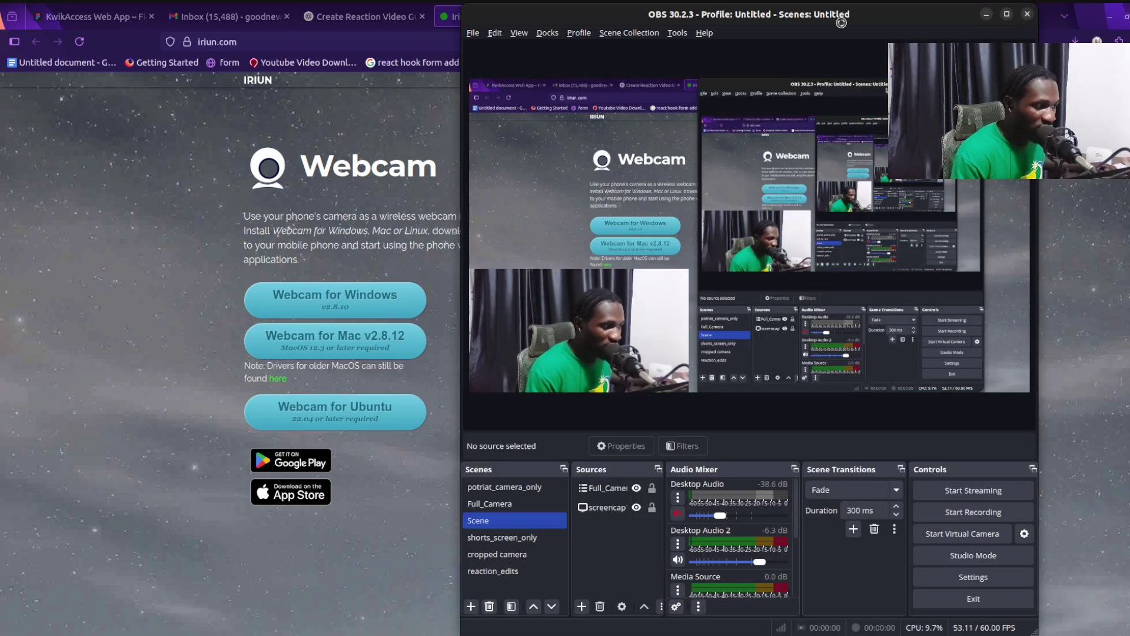
left_click_drag(840, 19, 383, 23)
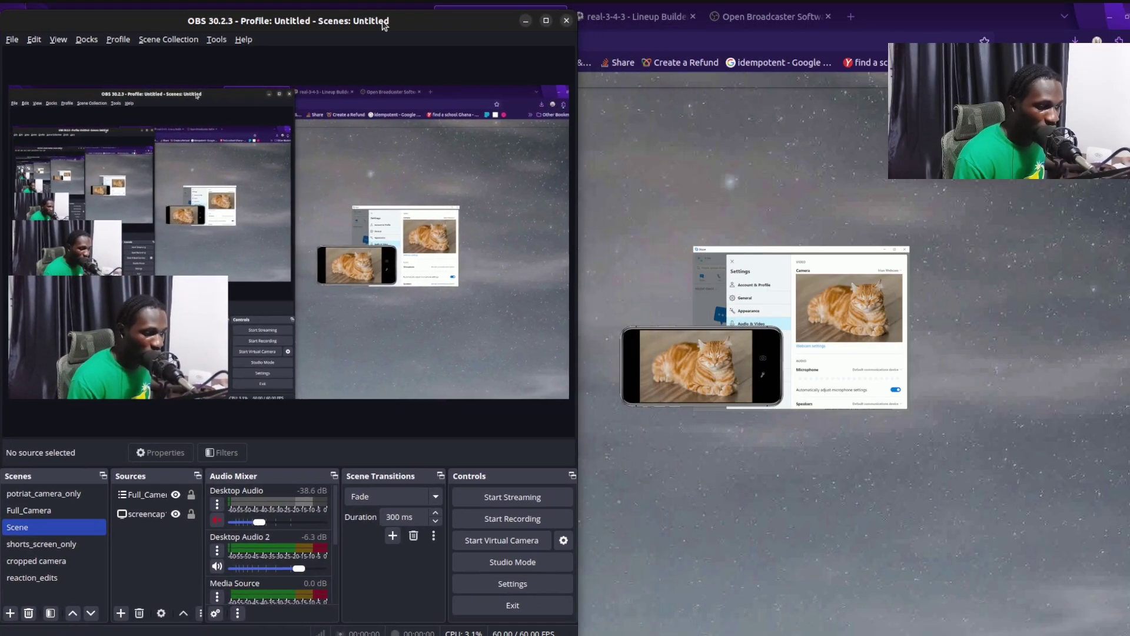
left_click(546, 23)
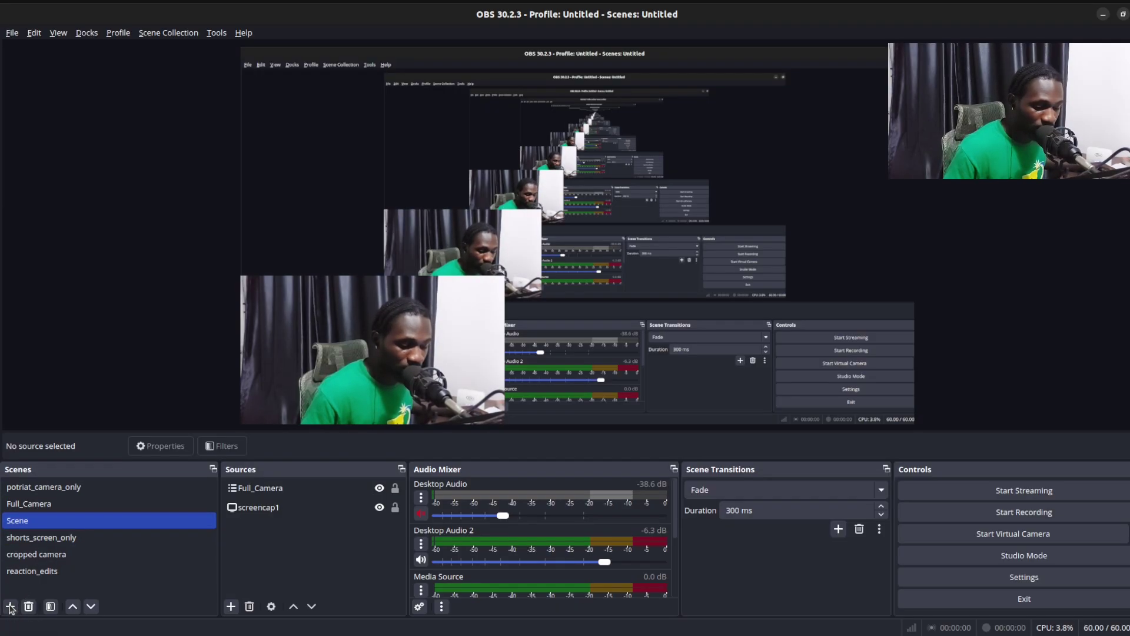
Add an empty scene named Scene 2 and bring up the source-type list
left_click(10, 606)
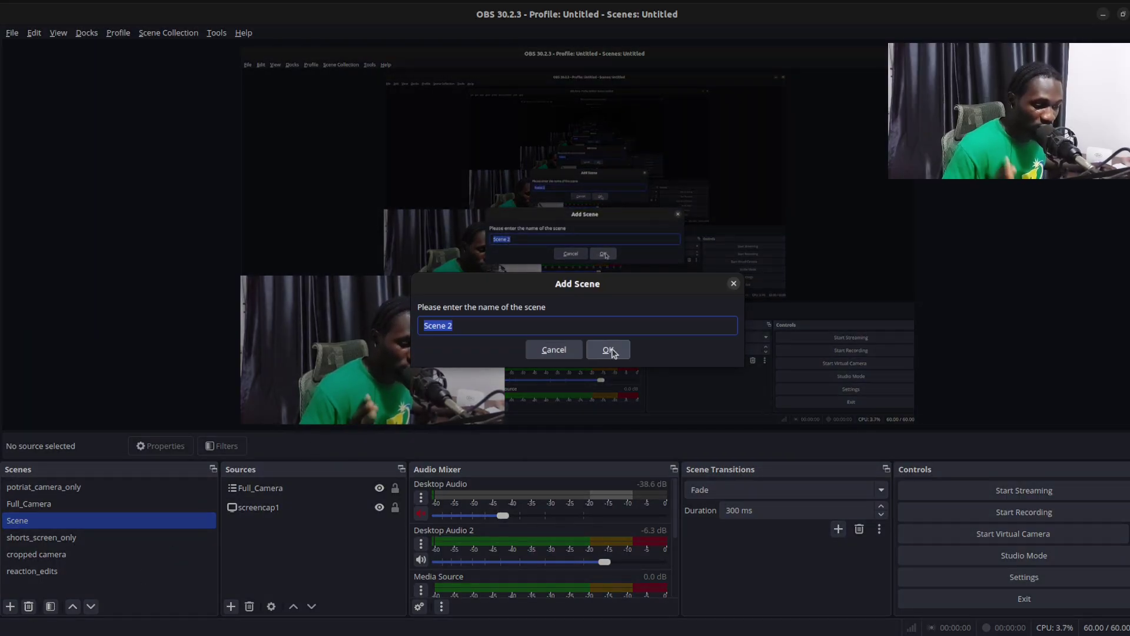
left_click(609, 349)
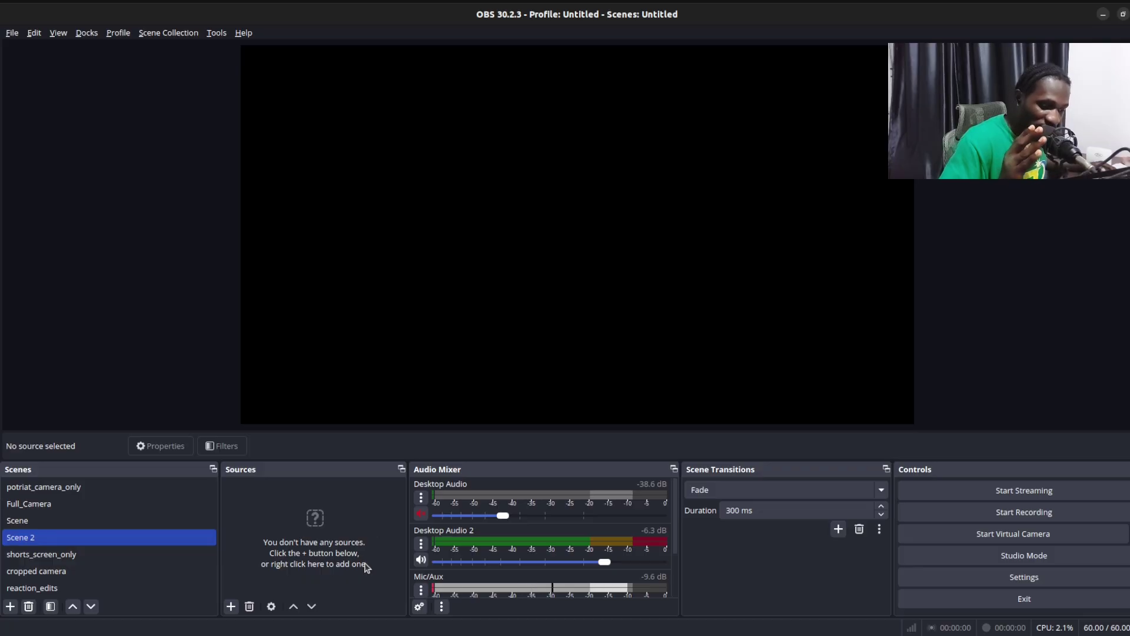
scroll(483, 591, "down", 2)
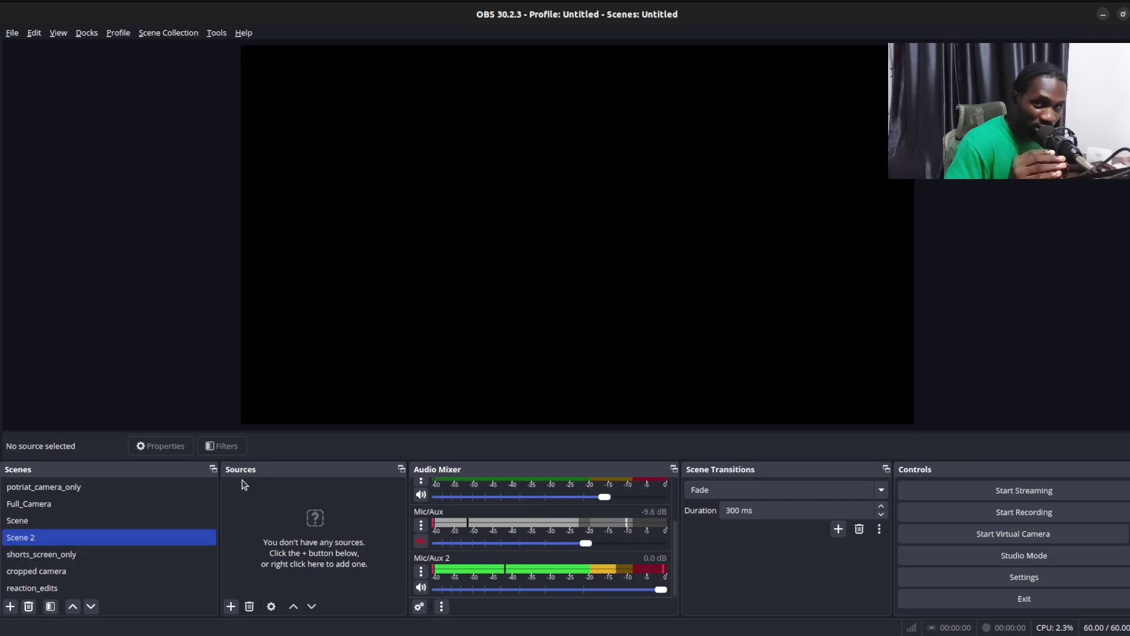
left_click(231, 607)
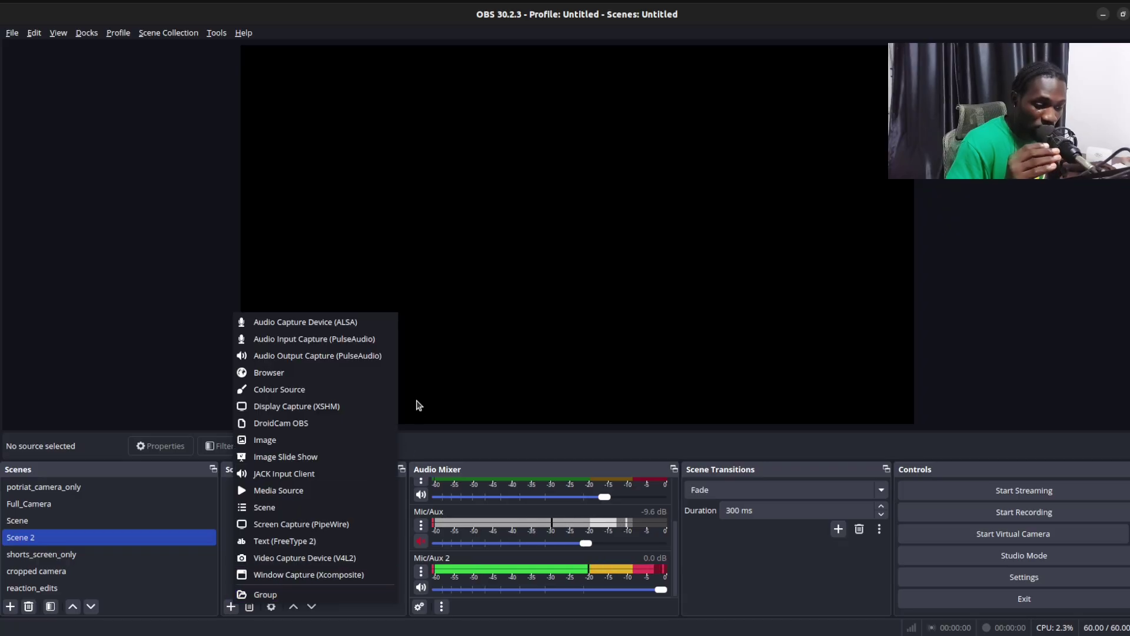
Add a Screen Capture (PipeWire) source, keeping its default name
left_click(362, 523)
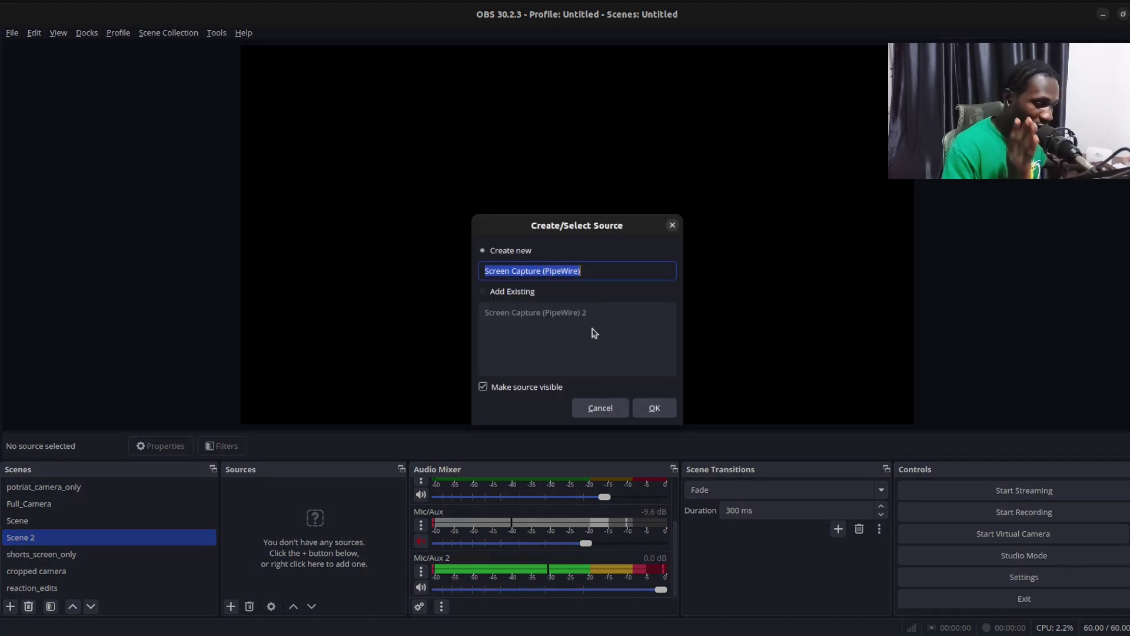
left_click_drag(581, 278, 482, 275)
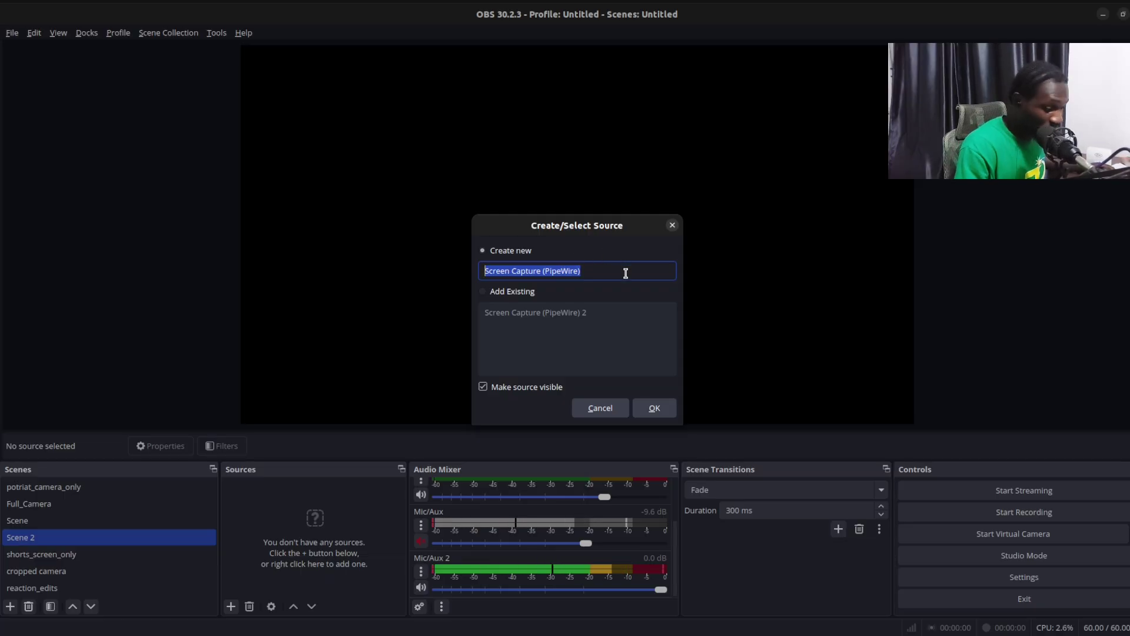
left_click(650, 407)
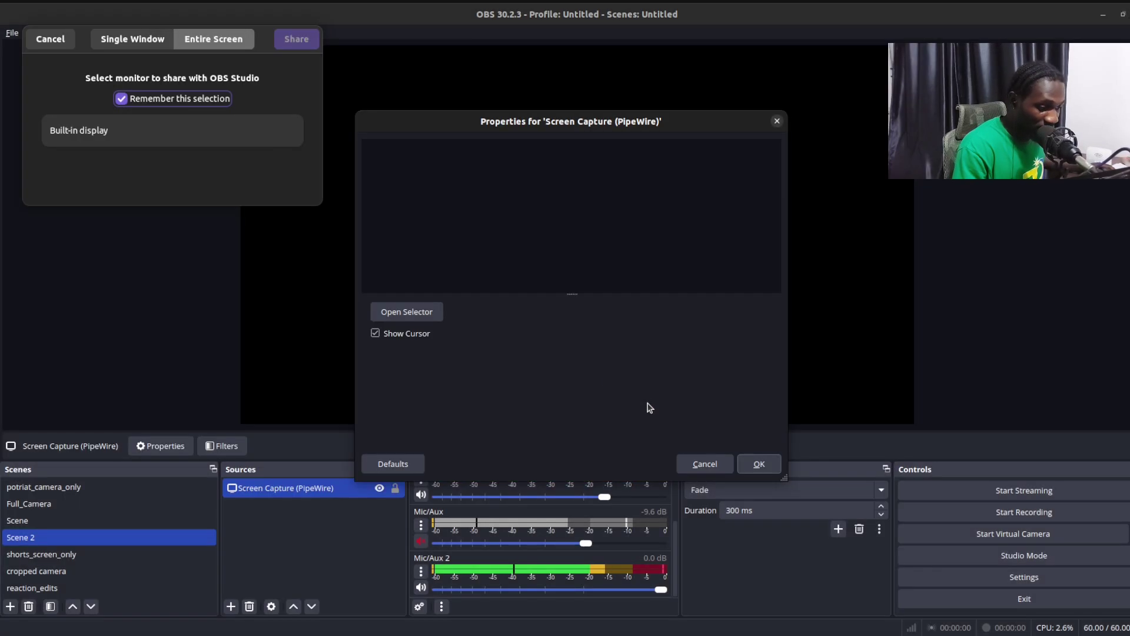
Share the entire built-in display, confirm the capture settings, and maximise OBS
left_click(203, 43)
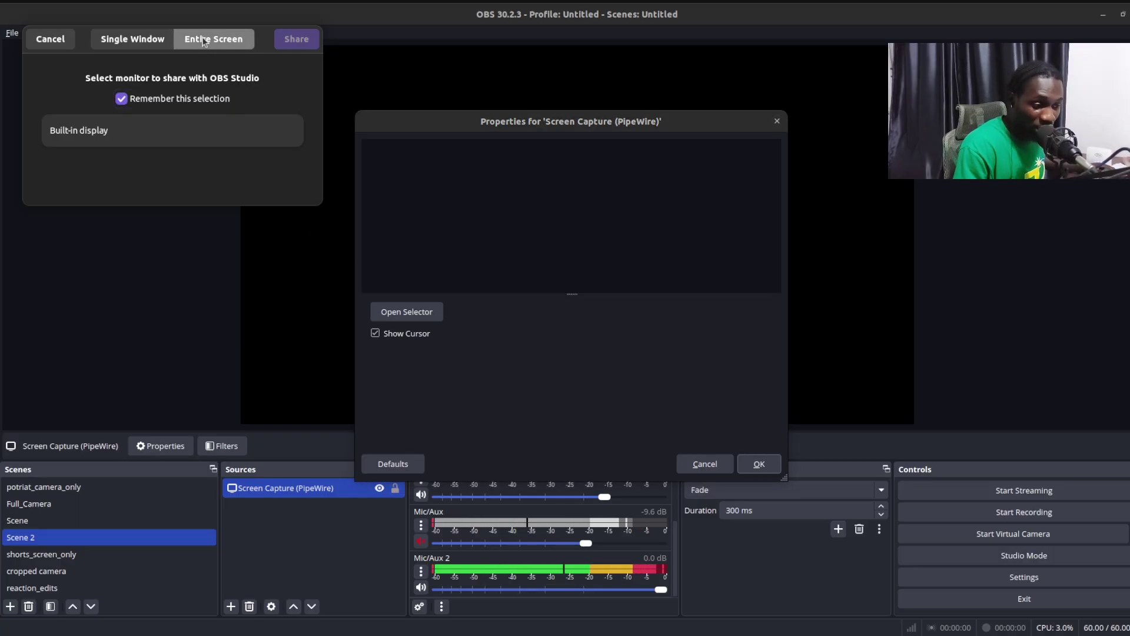
left_click(207, 140)
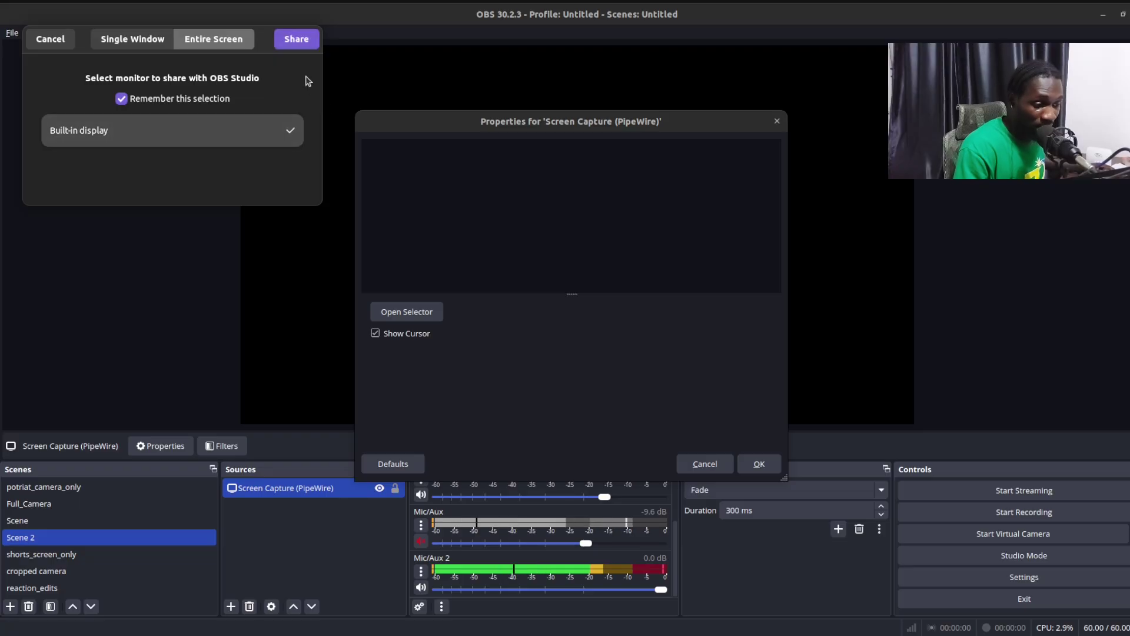
left_click(295, 39)
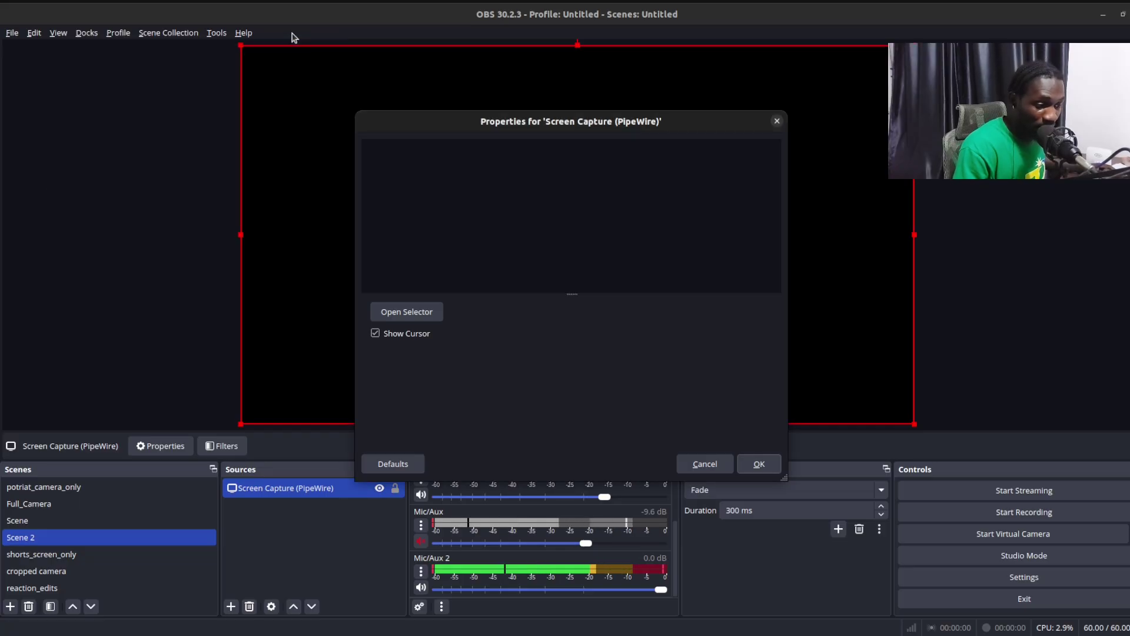
left_click(759, 465)
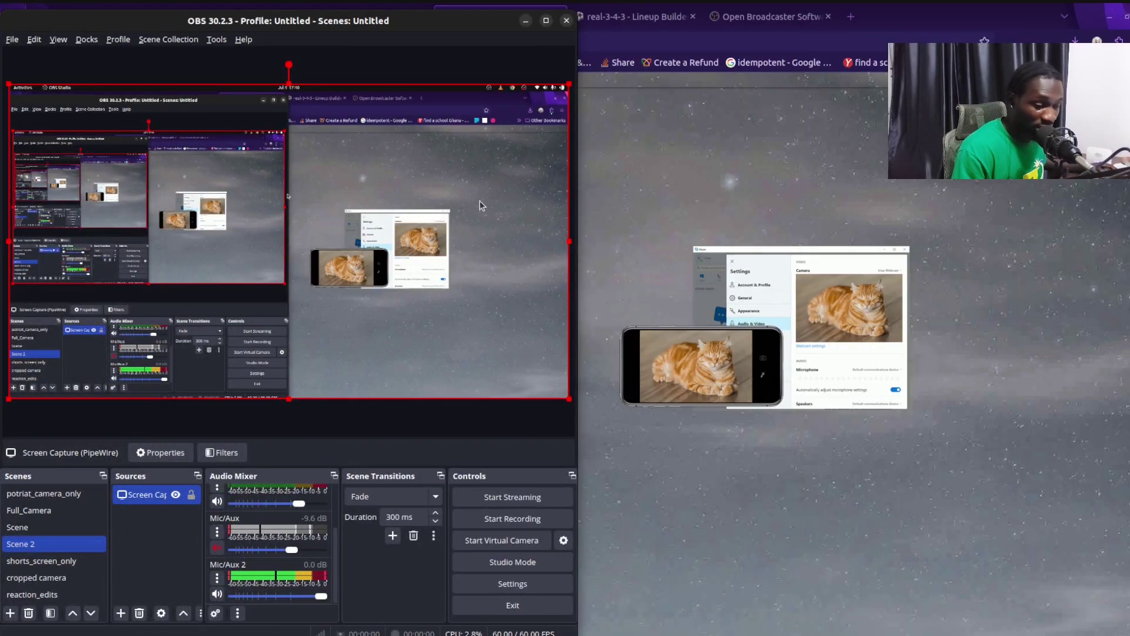
left_click(545, 20)
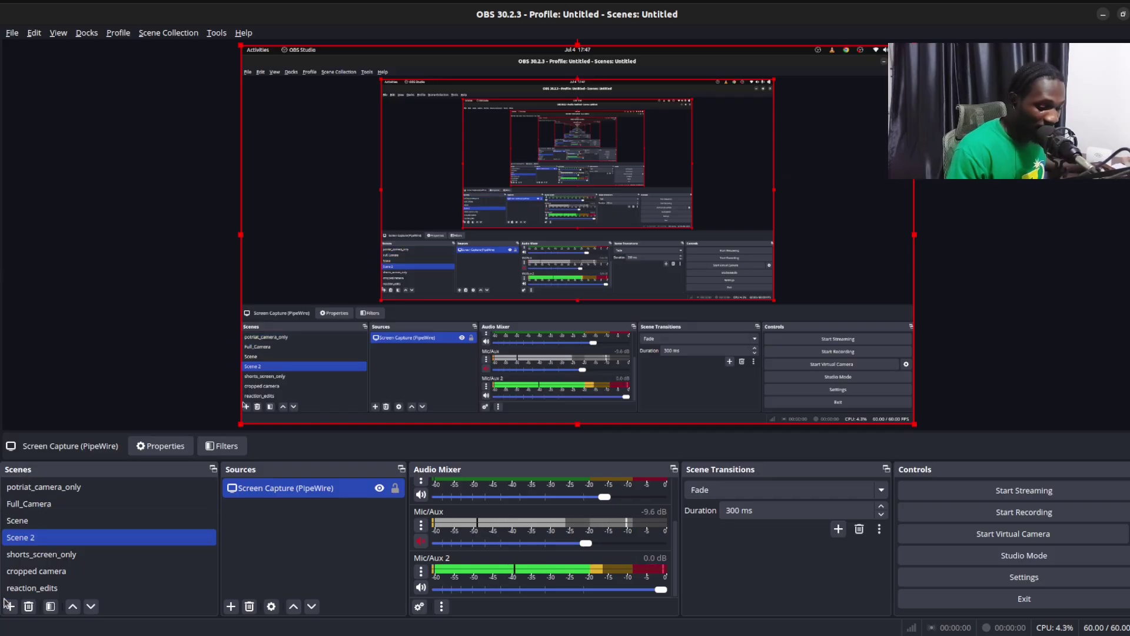
Add a new scene, replacing the default name with camera_2
left_click(10, 606)
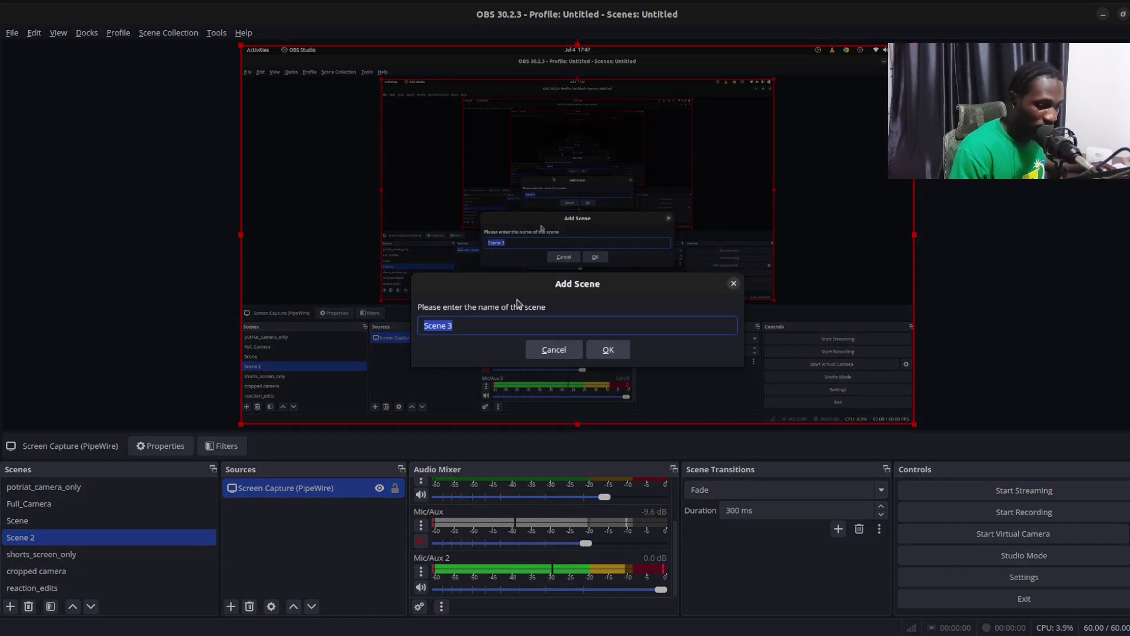
left_click(509, 316)
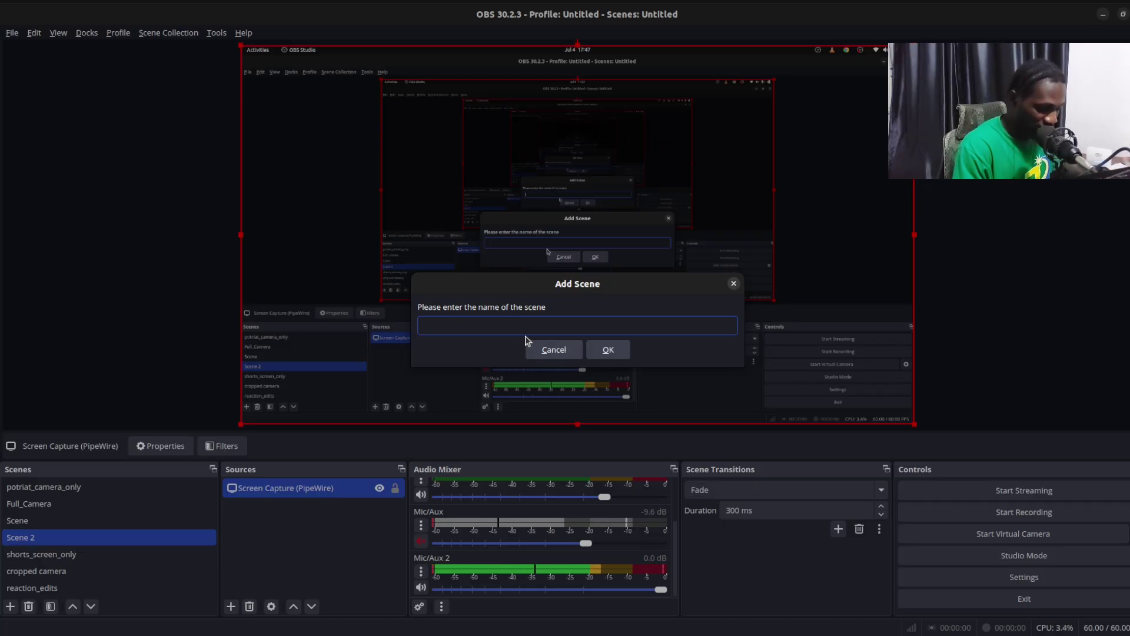
type("c")
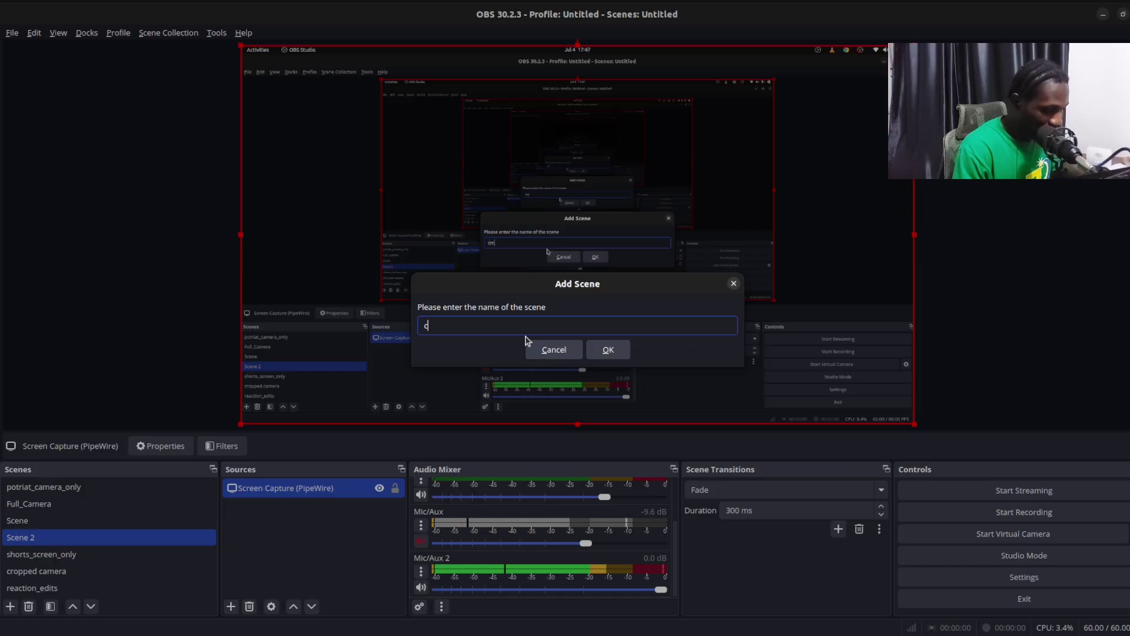
type("mamera_")
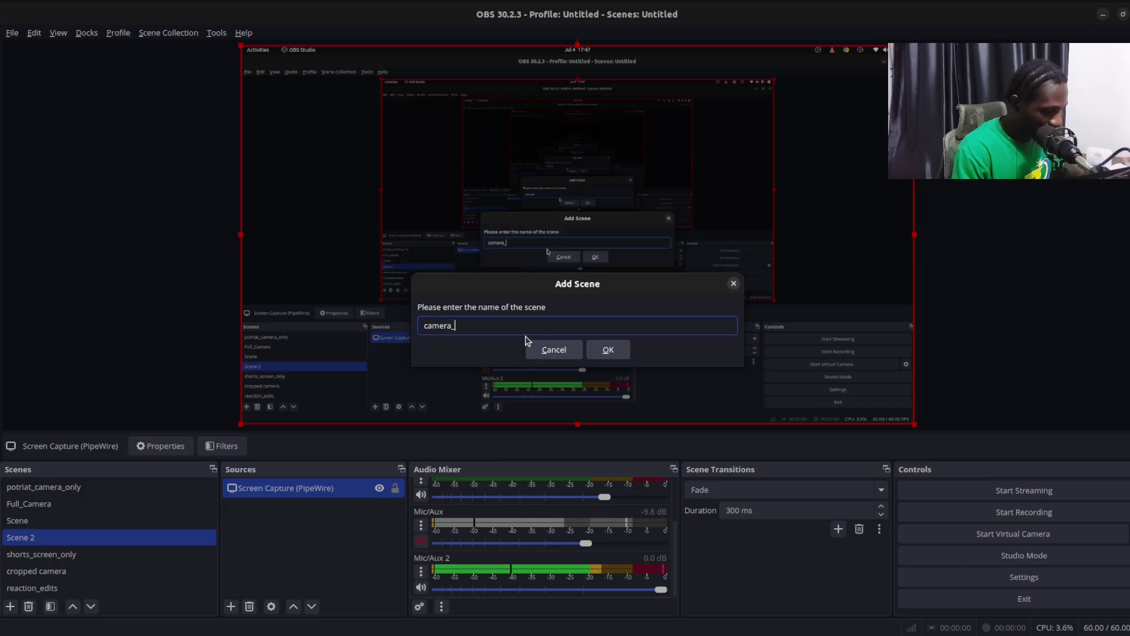
type("2")
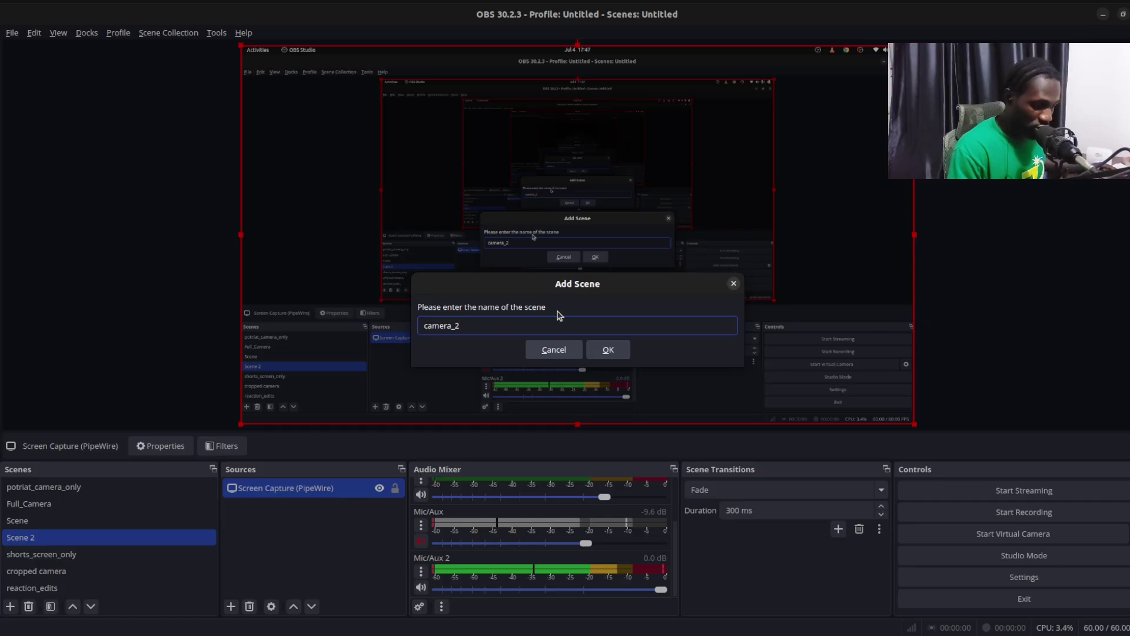
left_click(608, 350)
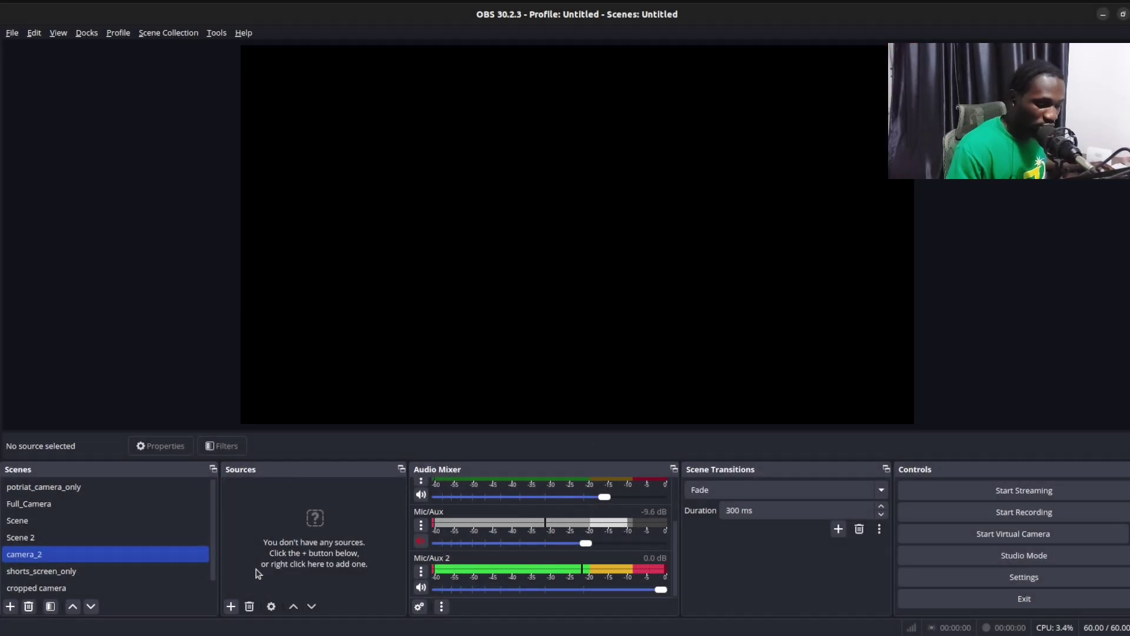
Add a Video Capture Device (V4L2) source to camera_2 under its default name
left_click(231, 606)
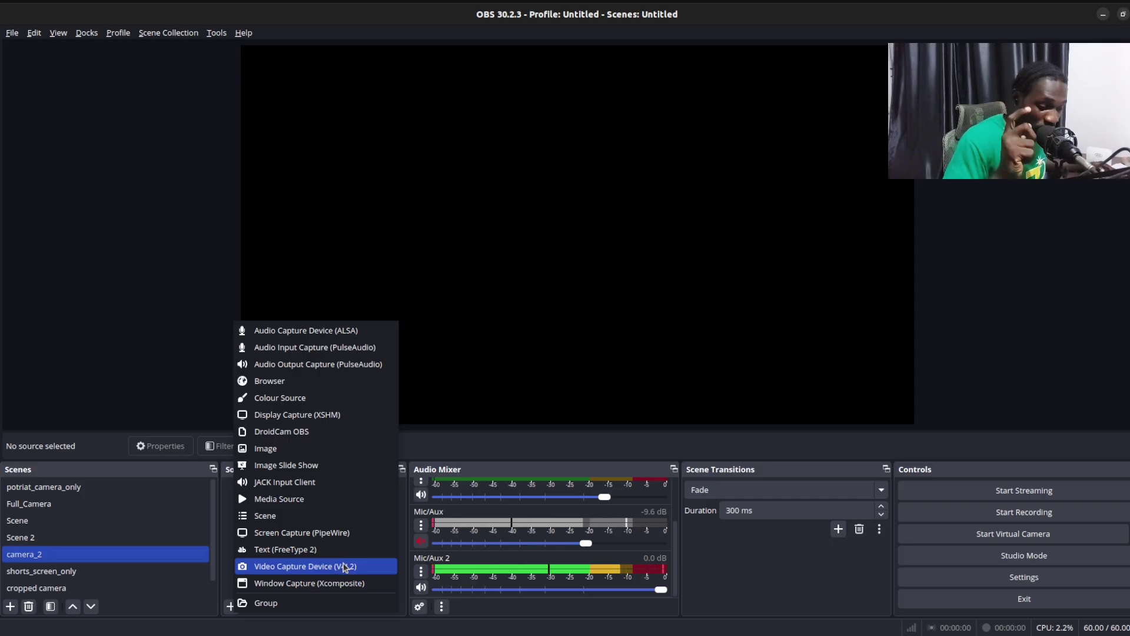
left_click(345, 567)
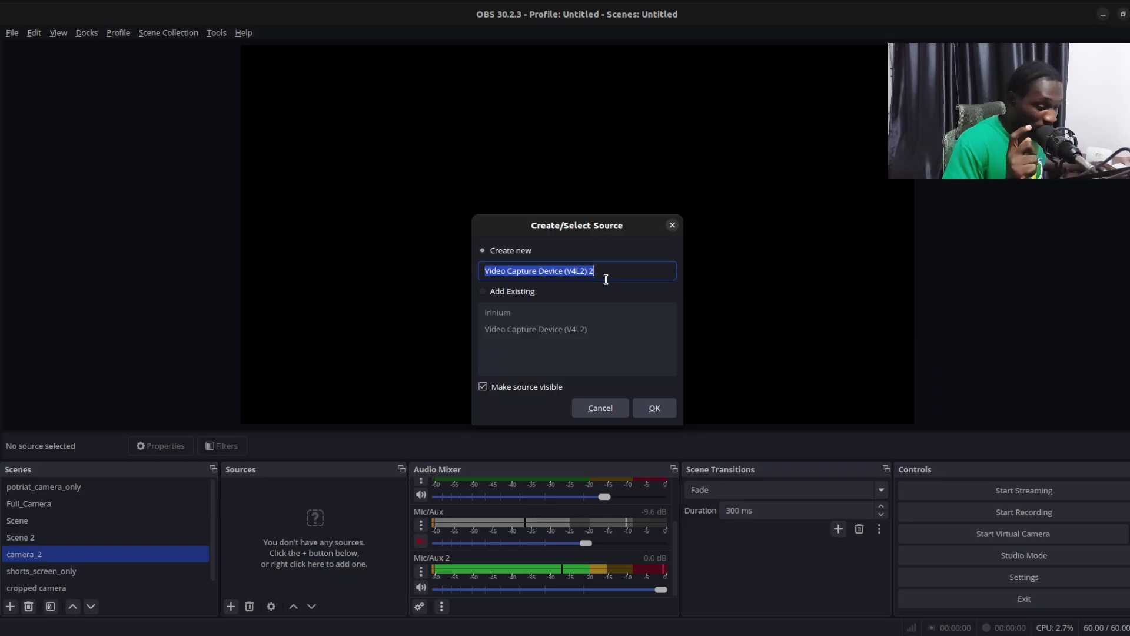
left_click(654, 407)
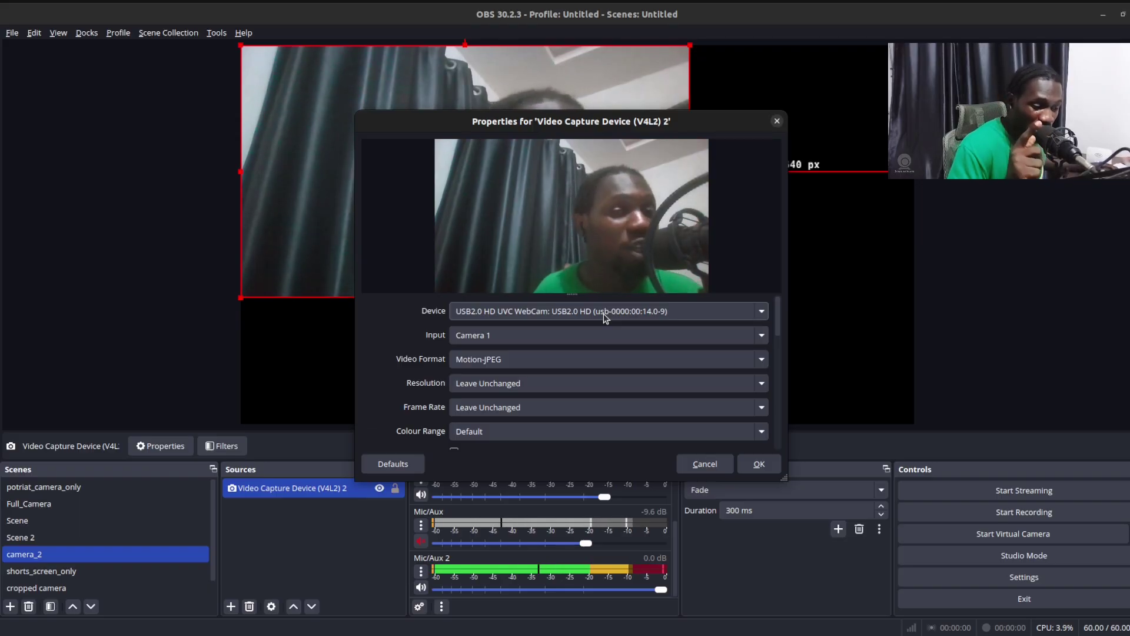
Set the device to Iriun Webcam, uncheck Use Buffering, and confirm the properties
left_click(616, 310)
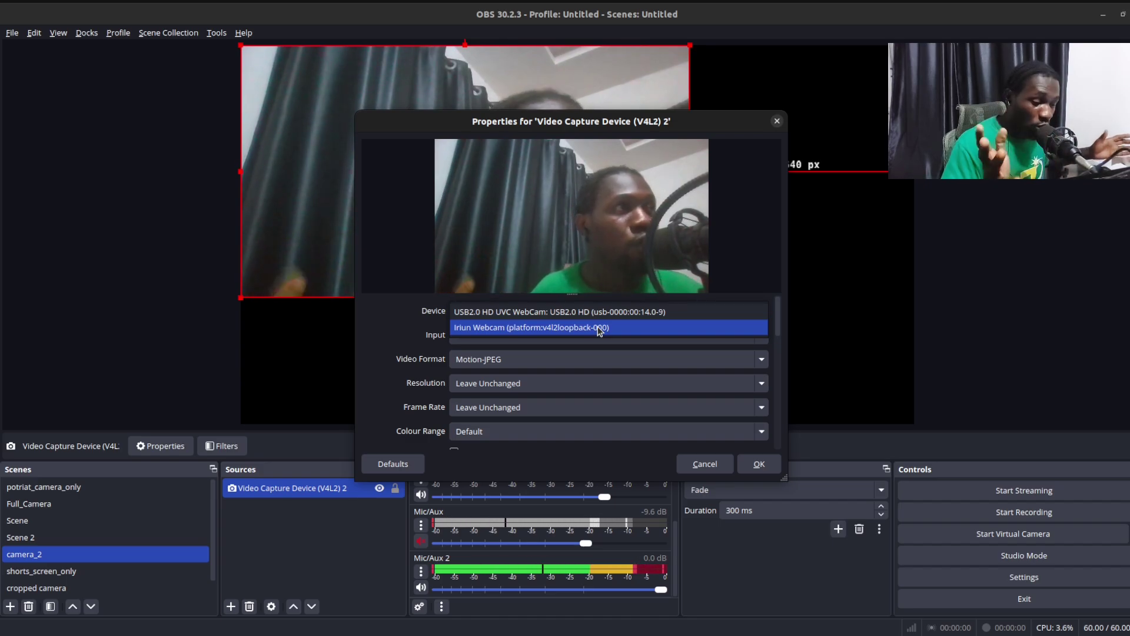
left_click(597, 327)
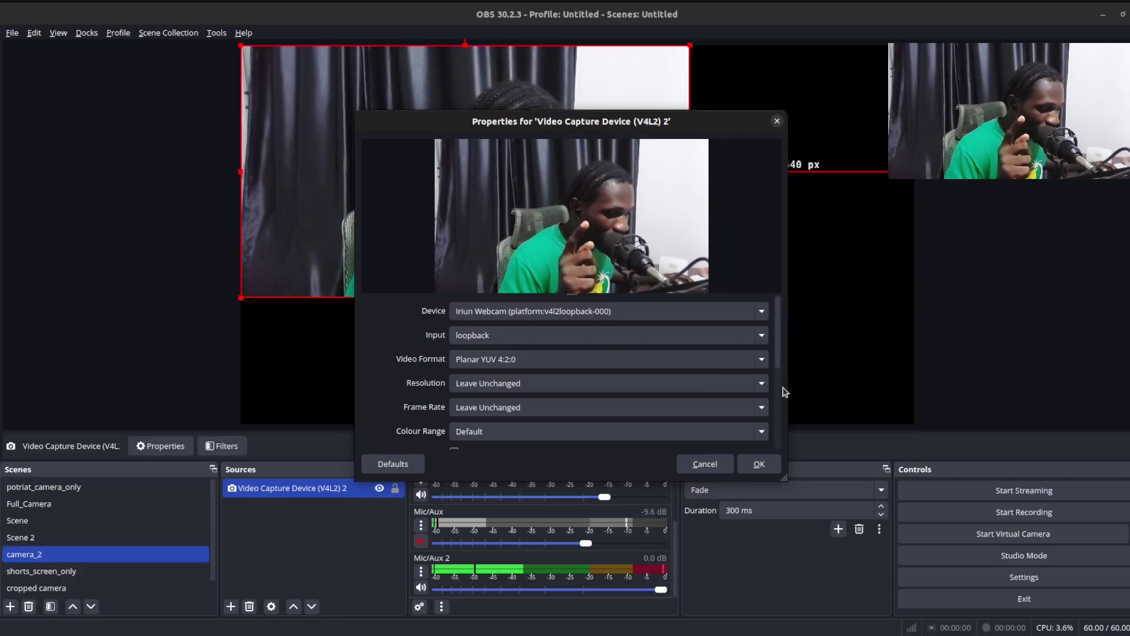
scroll(406, 398, "down", 1)
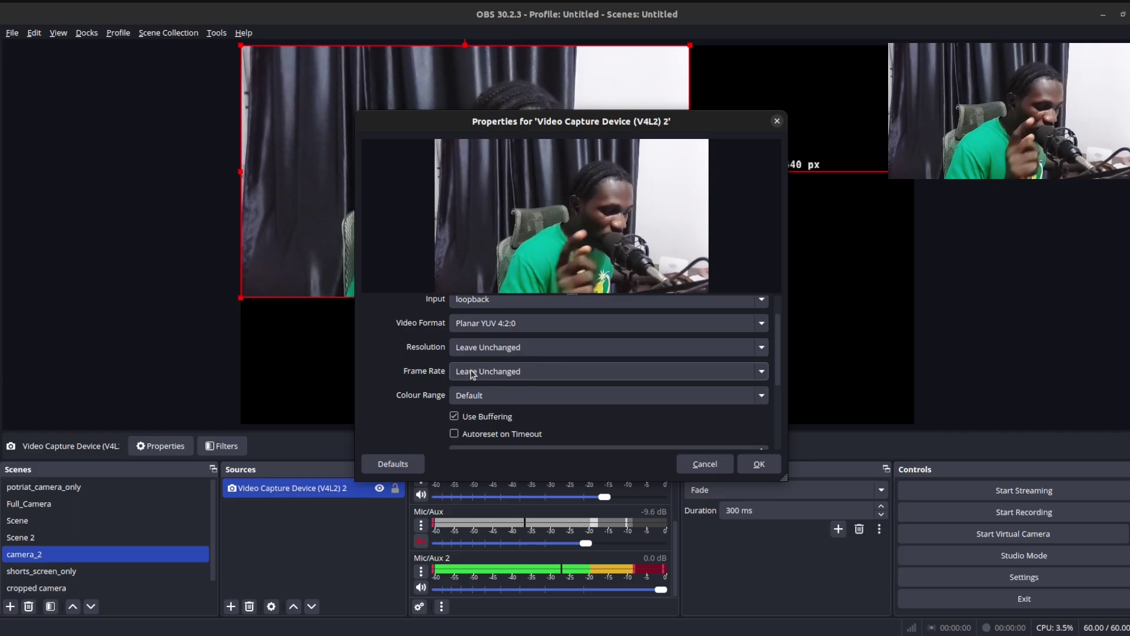
left_click(455, 416)
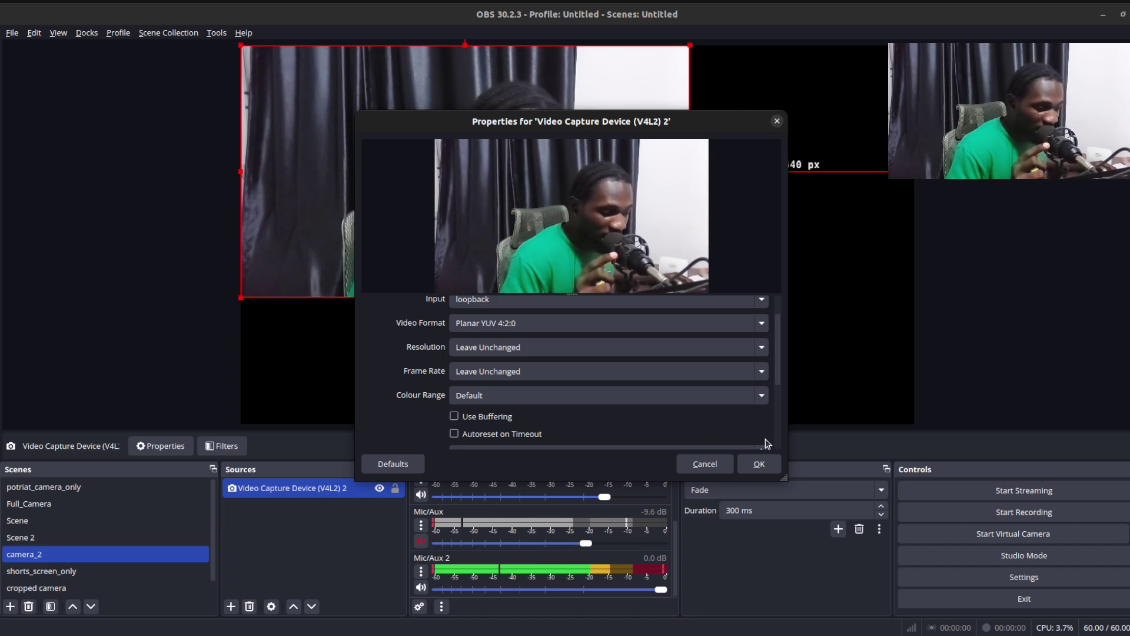
scroll(765, 439, "down", 5)
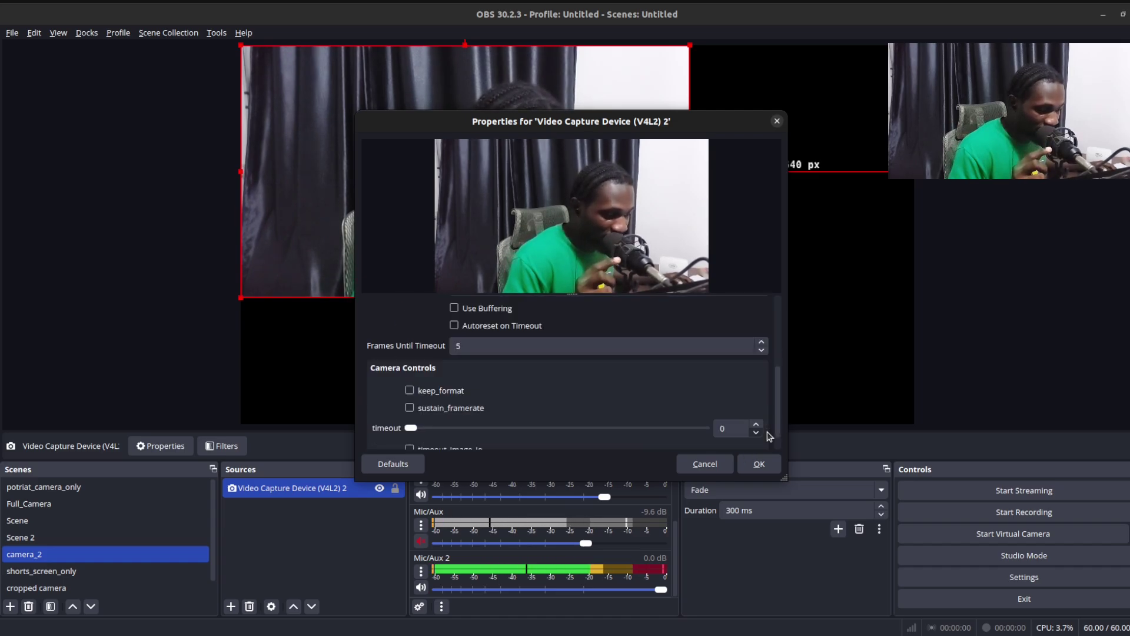
left_click(758, 465)
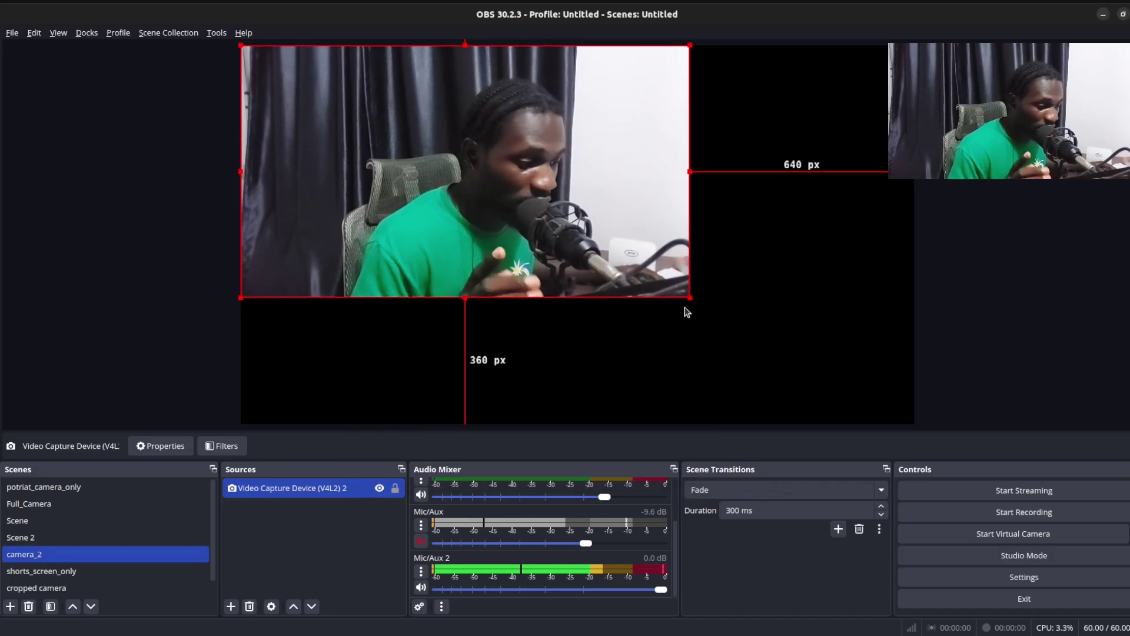
Stretch the Iriun phone camera to fill the camera_2 canvas, then switch to Scene 2
left_click_drag(687, 297, 912, 419)
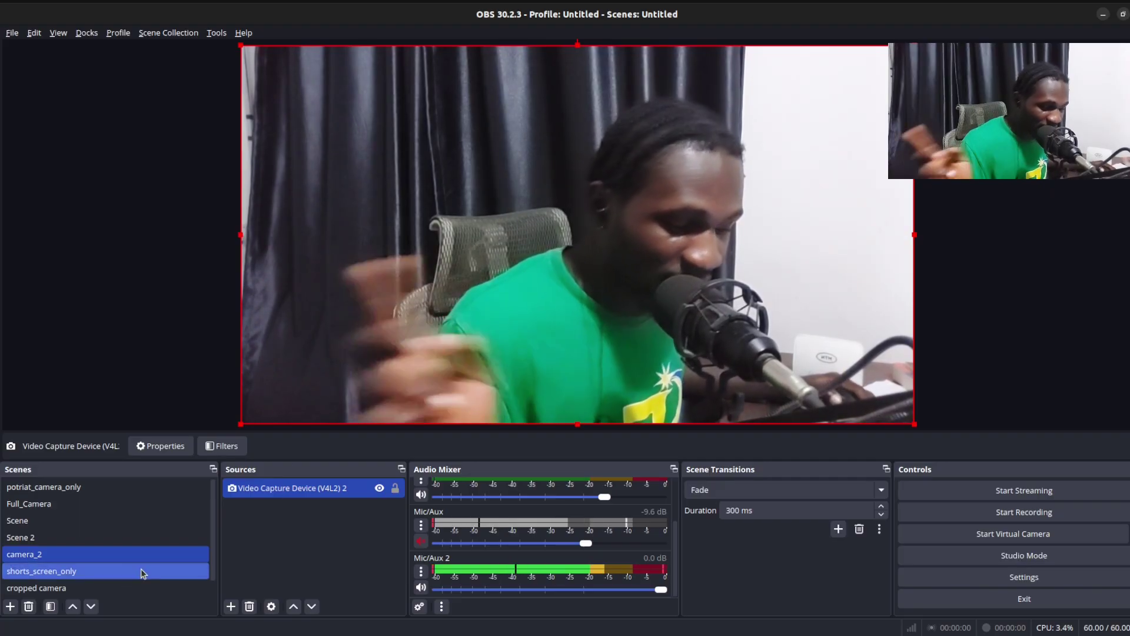
left_click(115, 539)
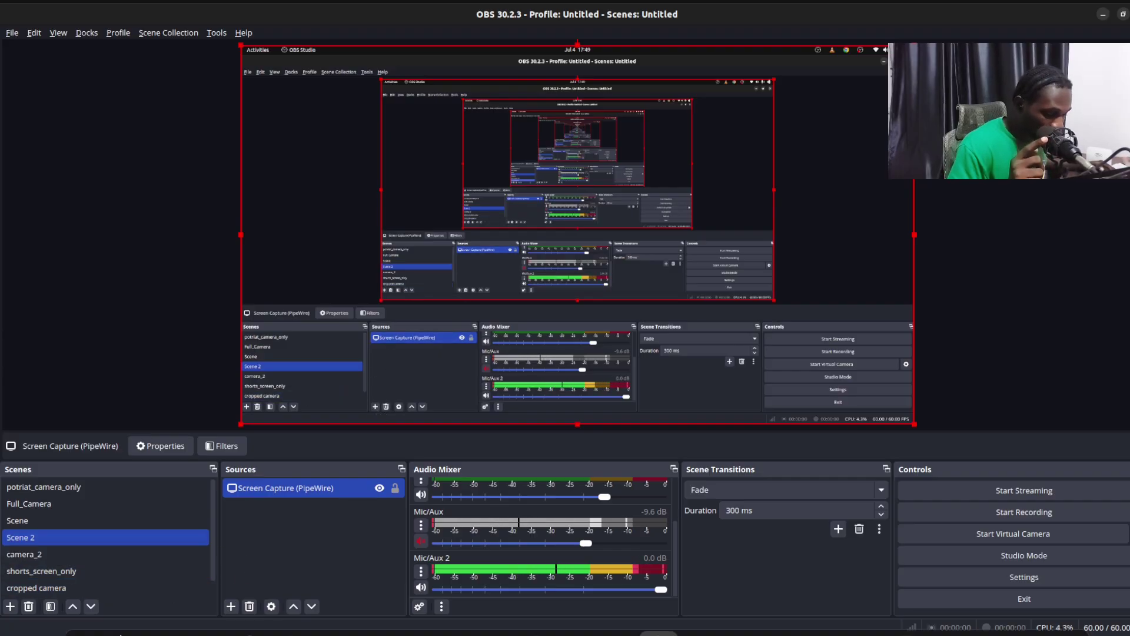
Add the existing camera_2 scene to Scene 2 as a Scene source
left_click(230, 606)
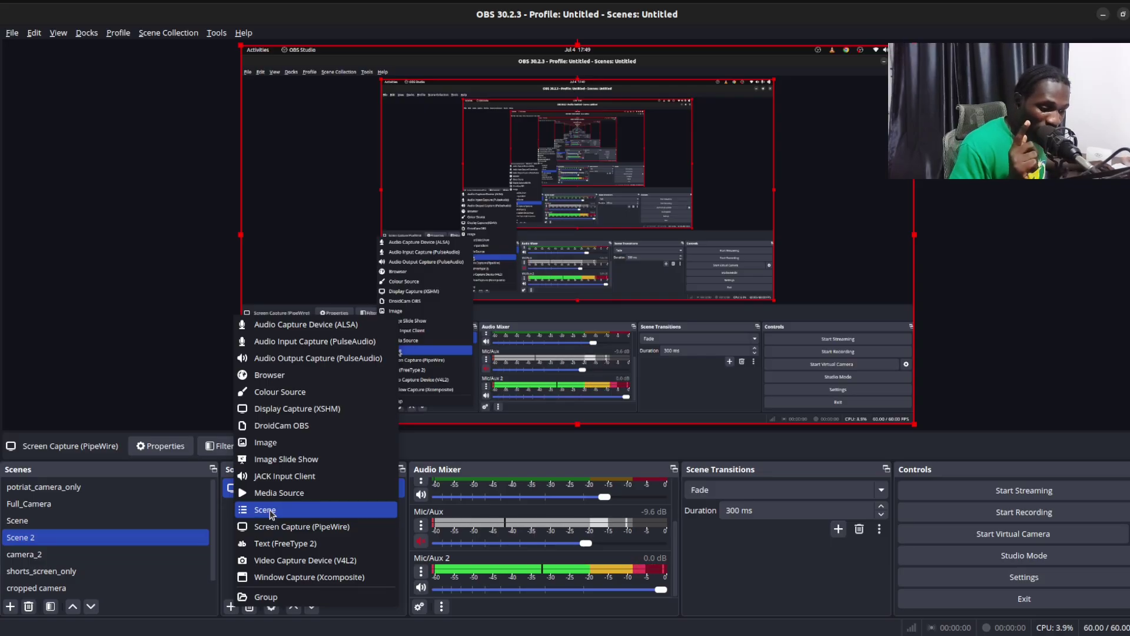
left_click(268, 509)
left_click(534, 316)
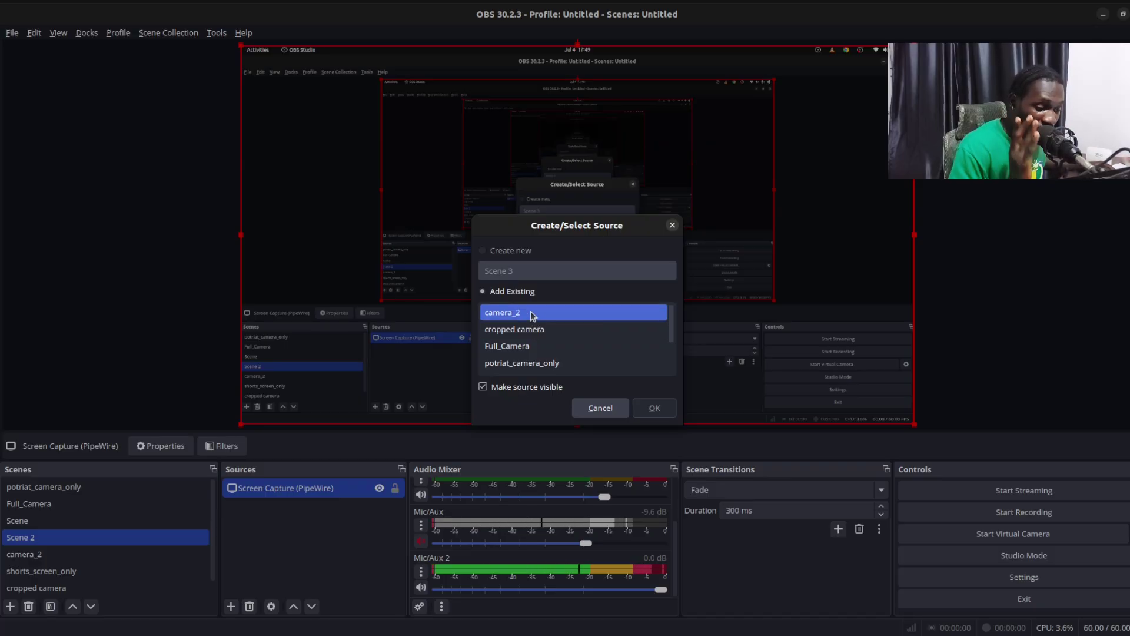
left_click(655, 412)
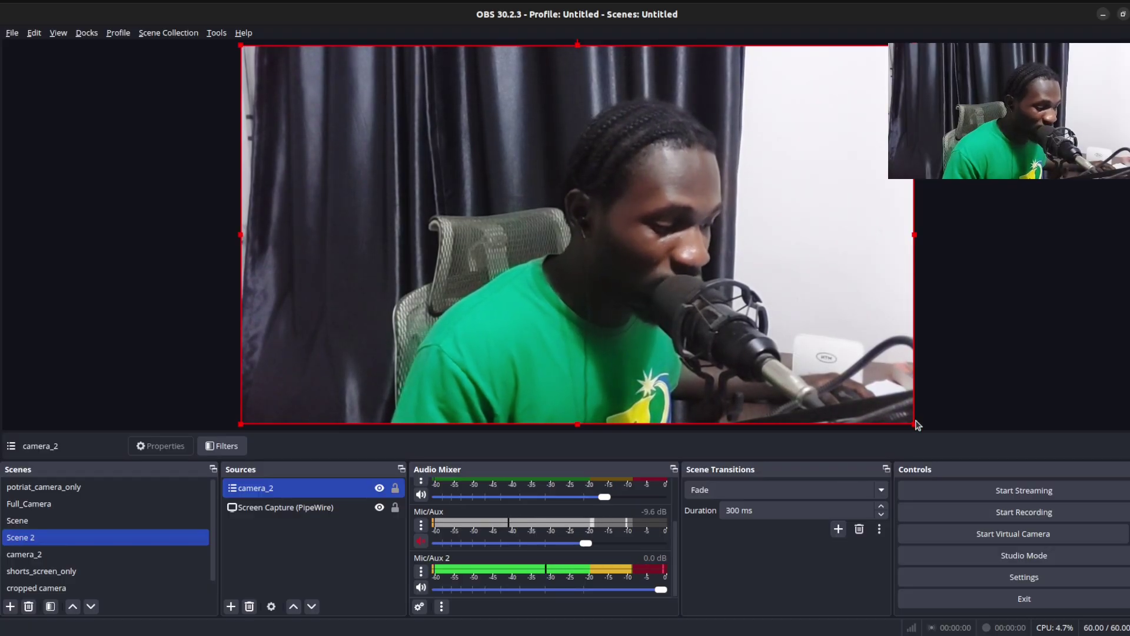
Shrink the camera_2 overlay into Scene 2's bottom-right corner and restore the OBS window
left_click_drag(916, 424, 534, 257)
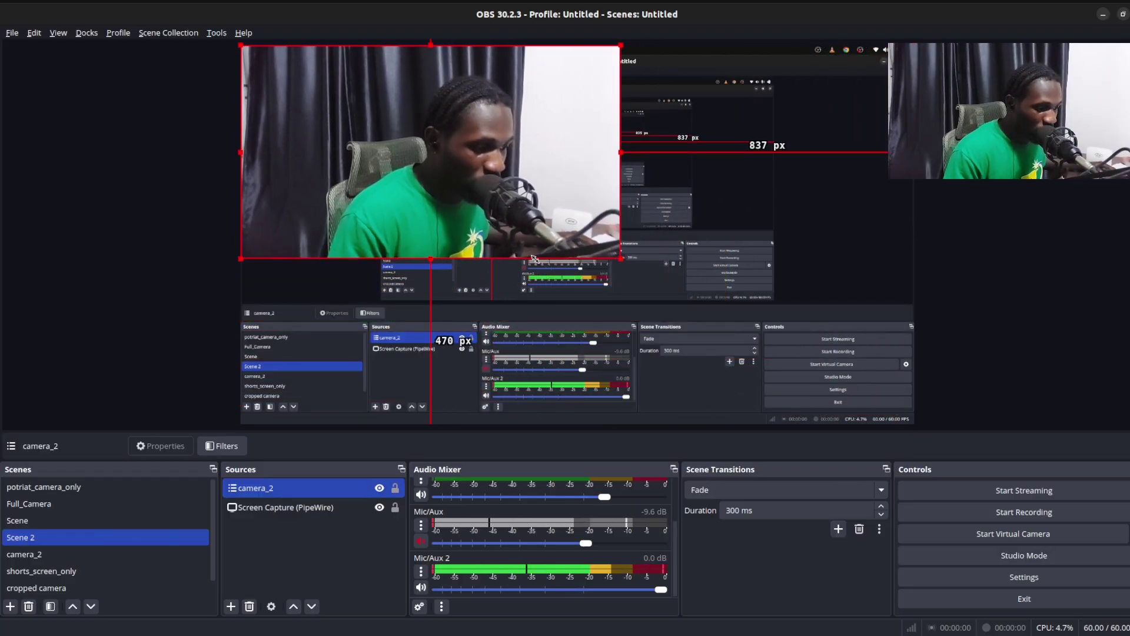
left_click(237, 46)
left_click(240, 45)
left_click_drag(242, 44, 399, 165)
left_click_drag(493, 182, 788, 356)
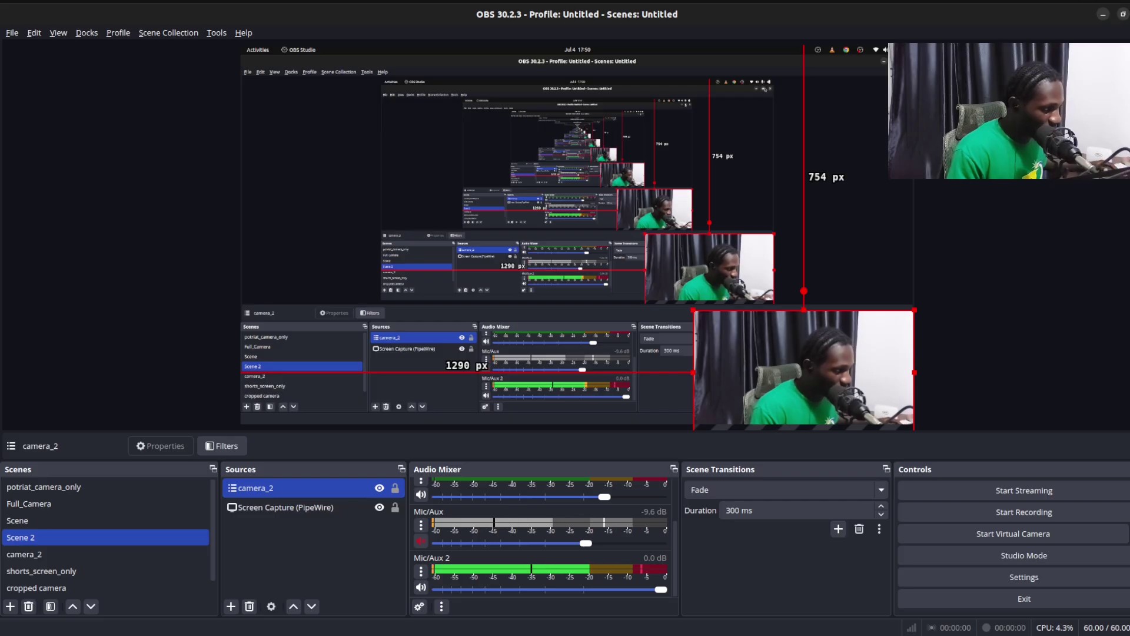
left_click(1123, 15)
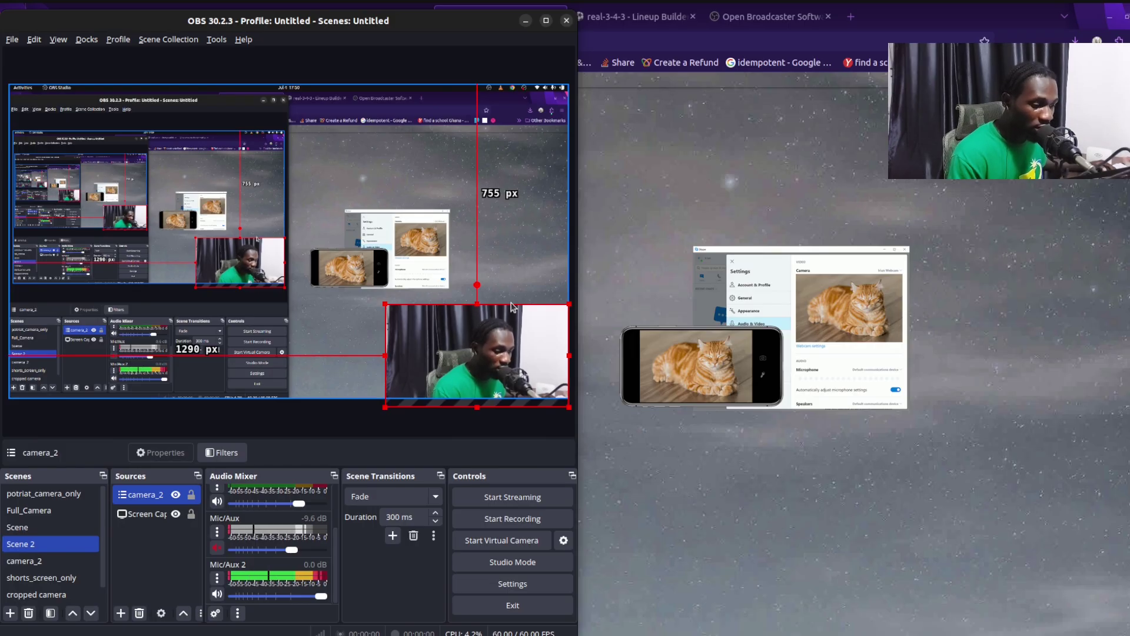
Show and dismiss the OBS quick actions menu twice, then minimise OBS to reveal Firefox's Iriun page
left_click(988, 1)
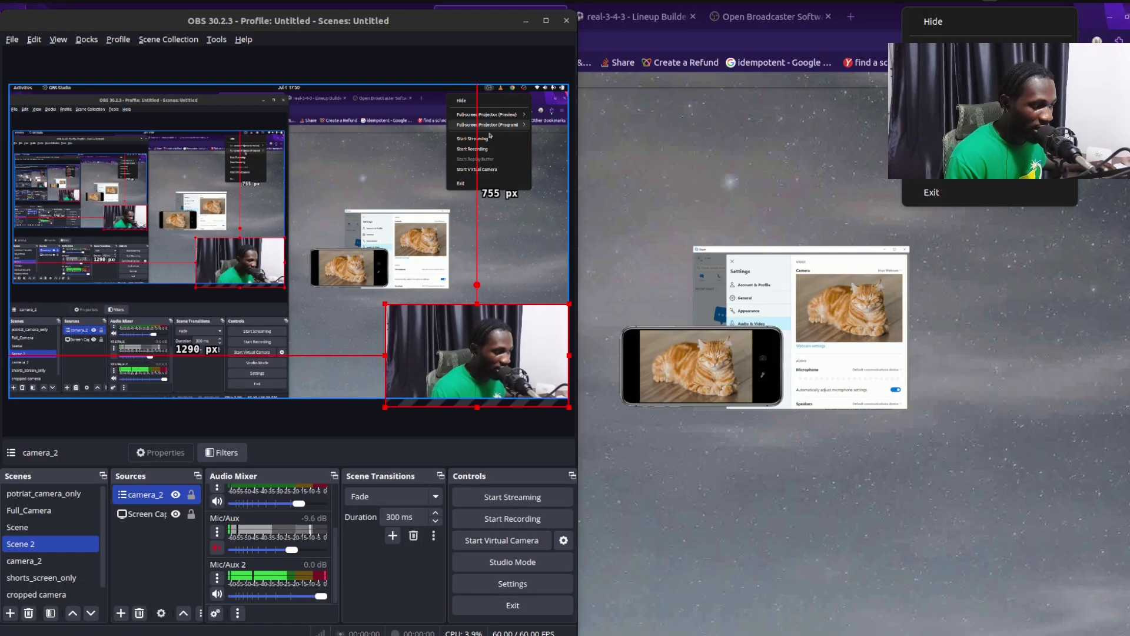
left_click(445, 22)
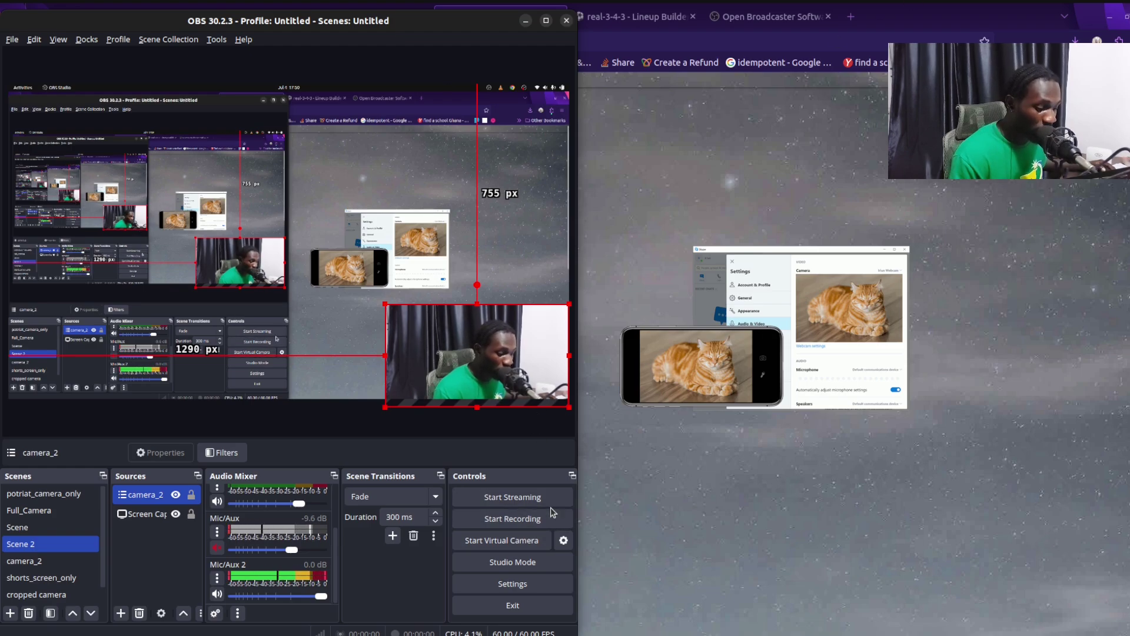
left_click(979, 1)
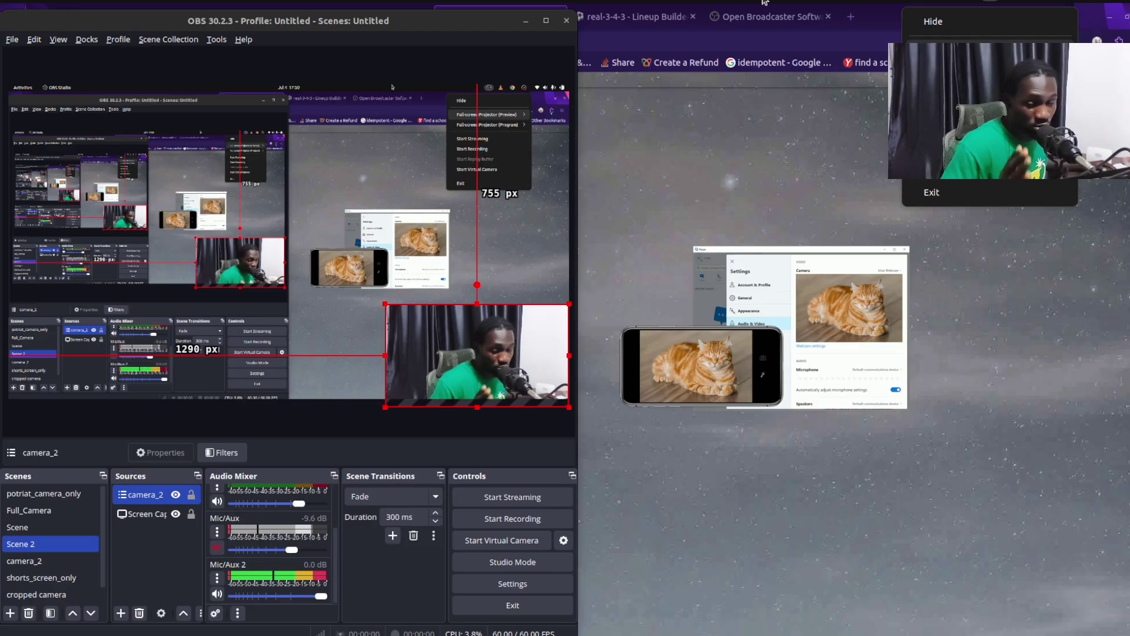
left_click(328, 86)
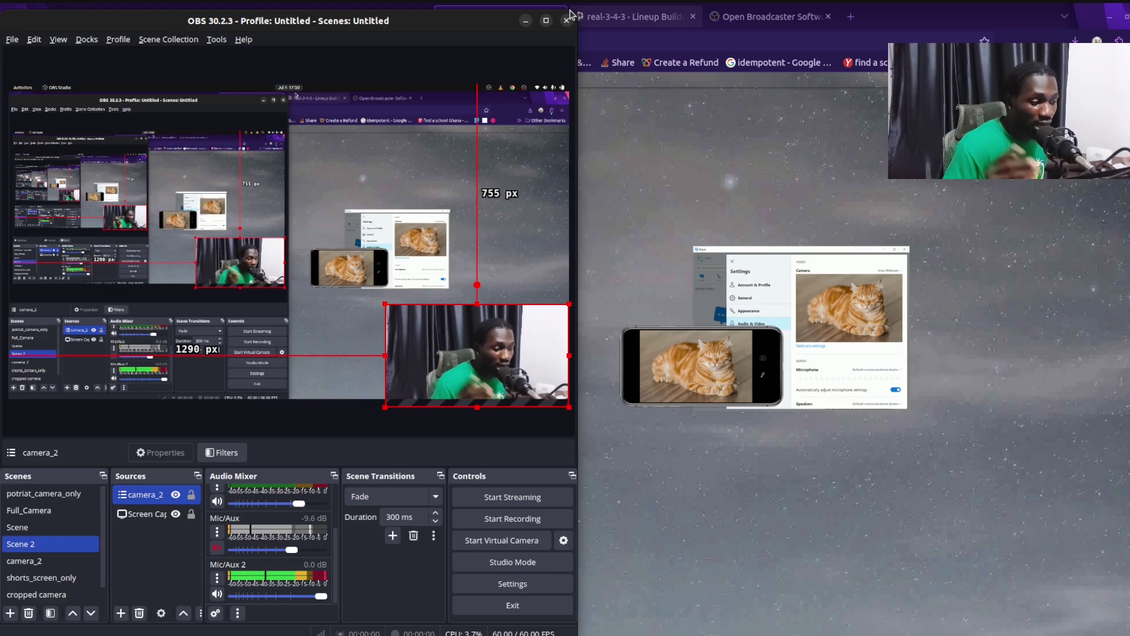
left_click(526, 22)
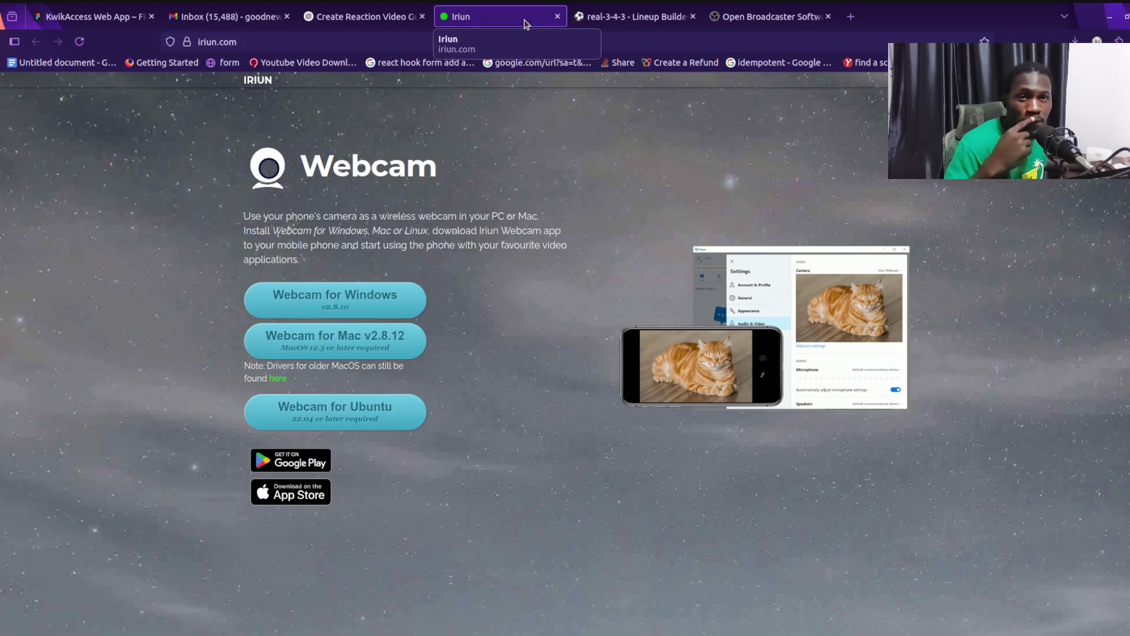